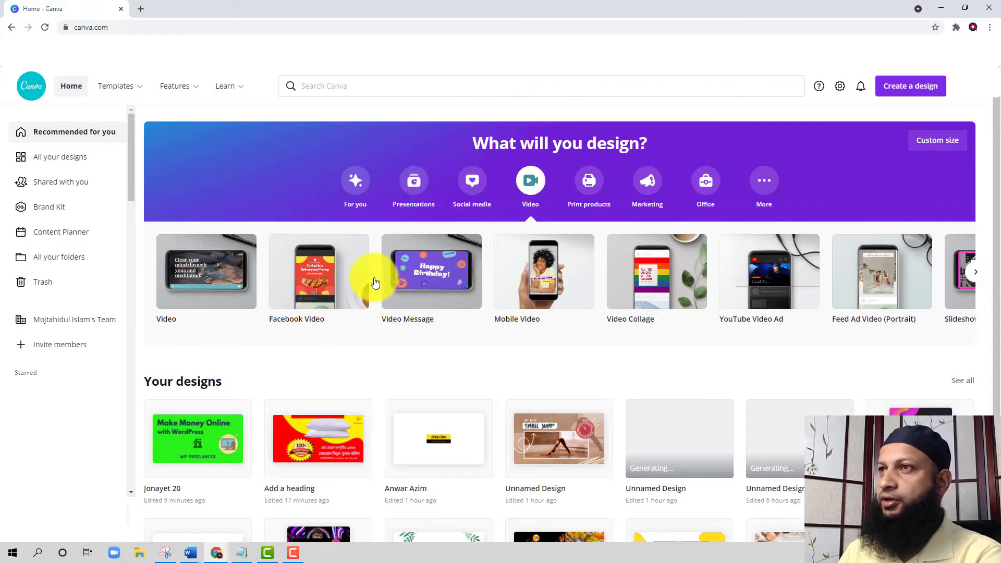
Step: Create a blank Video design and add a square shape to its page
left_click(206, 281)
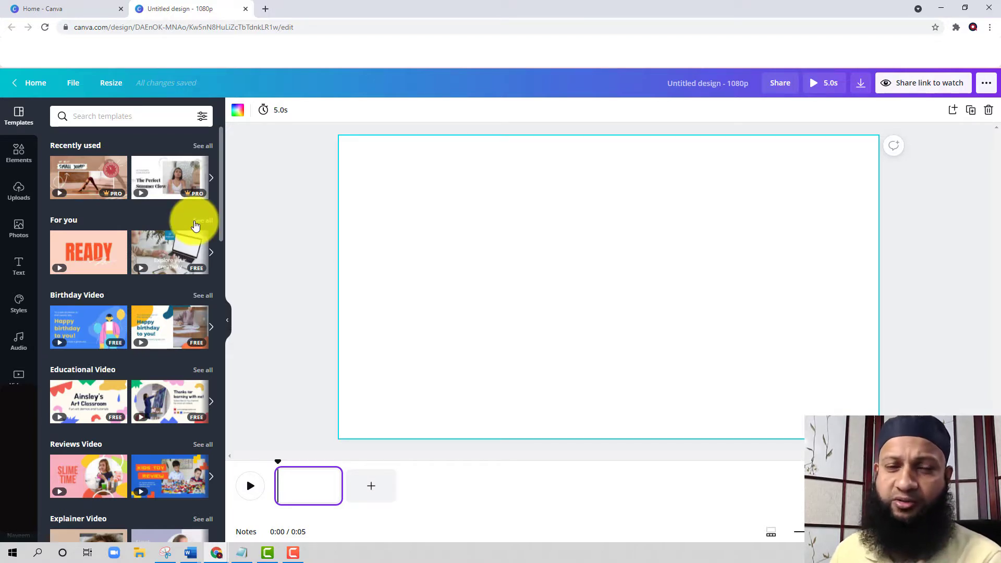
left_click(18, 152)
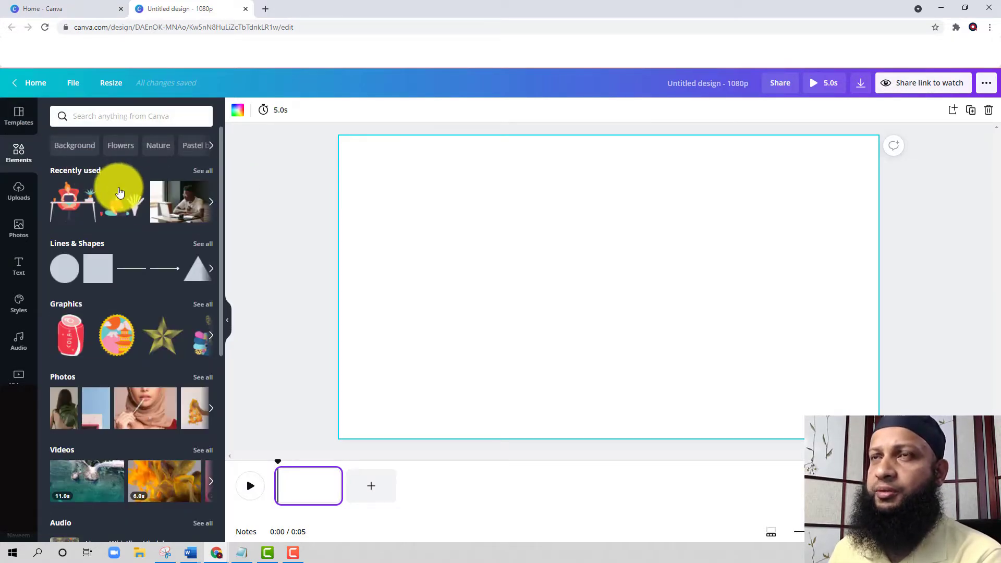
left_click(91, 269)
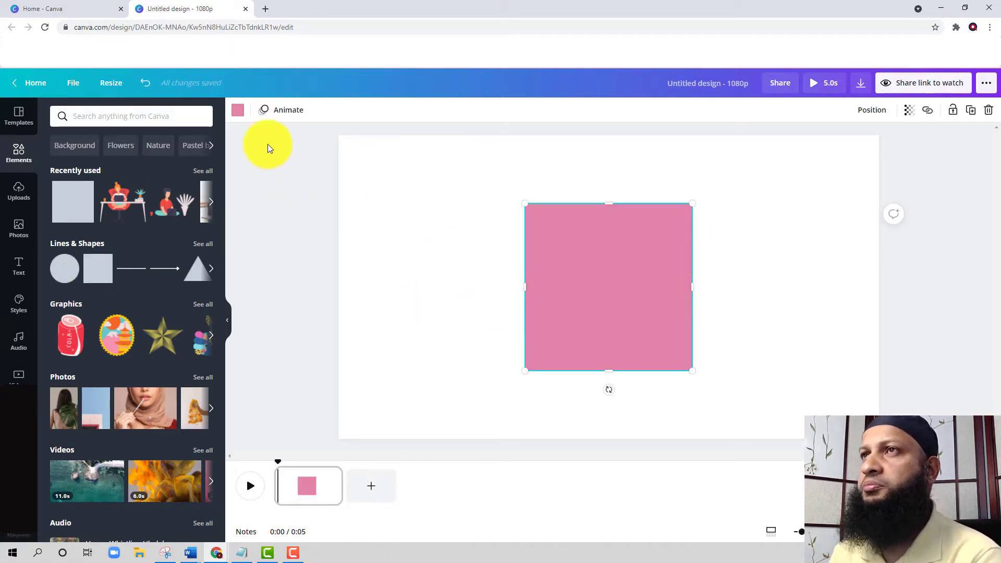
Step: Colour the square yellow and reshape it into a wide bar of about 761 by 188 near the page centre
left_click(238, 109)
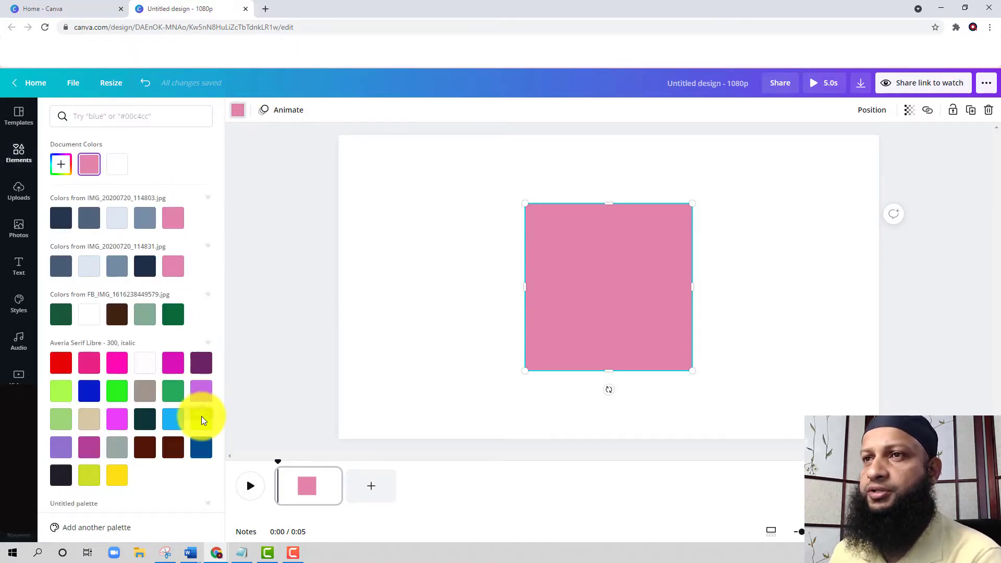
left_click(117, 475)
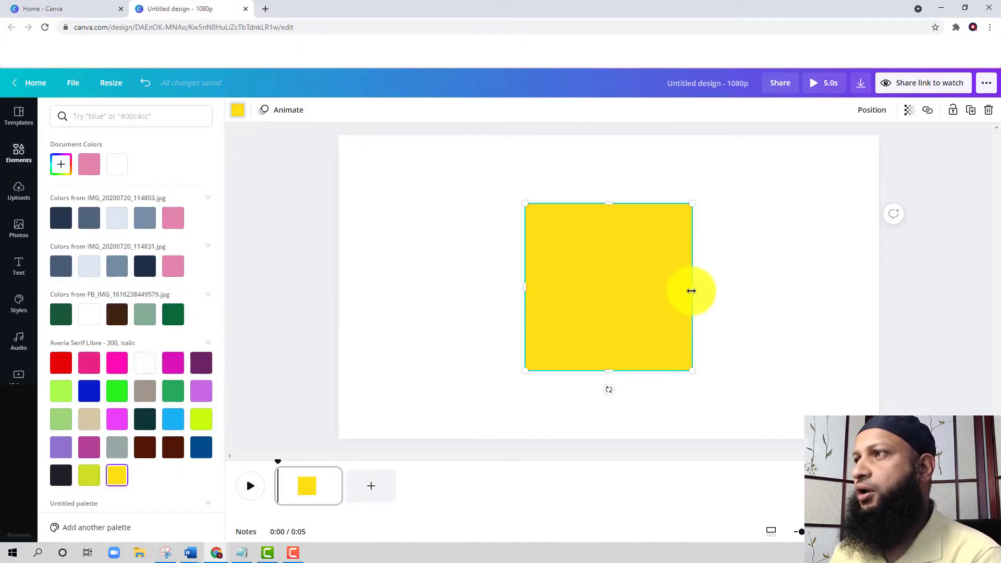
left_click_drag(692, 288, 768, 284)
left_click_drag(525, 286, 481, 288)
left_click_drag(627, 370, 610, 256)
left_click_drag(766, 235, 693, 239)
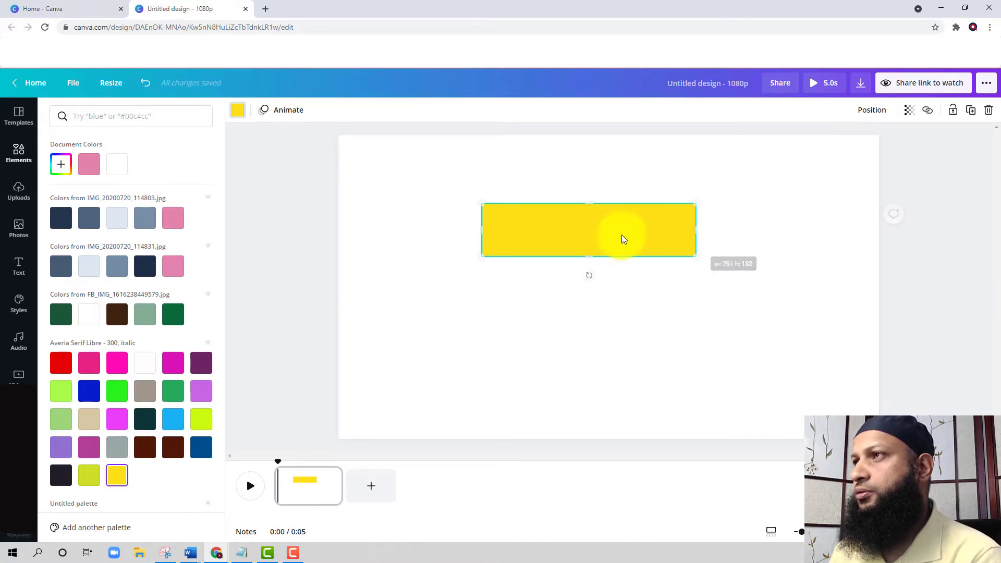
left_click_drag(624, 239, 625, 266)
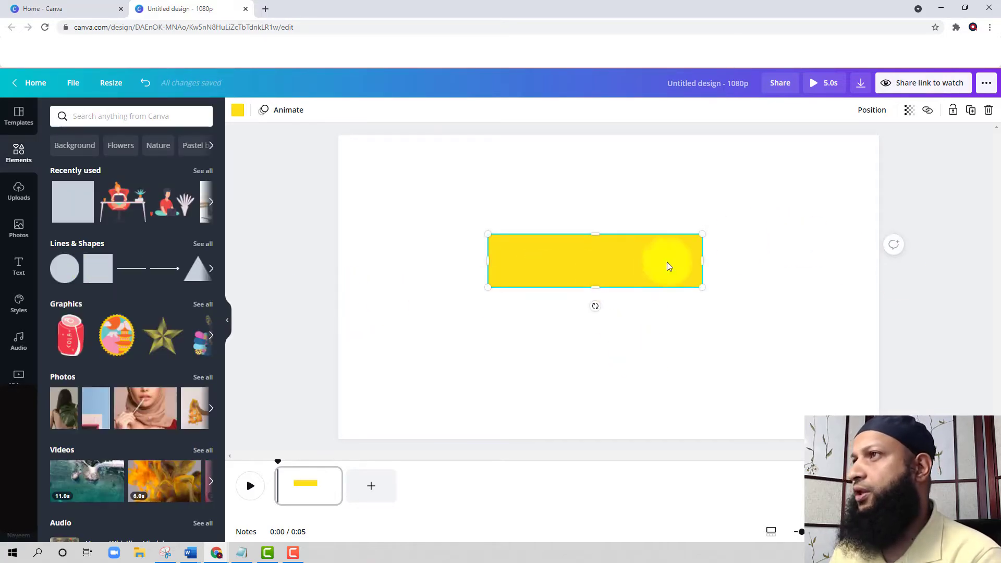
left_click(677, 176)
left_click(632, 265)
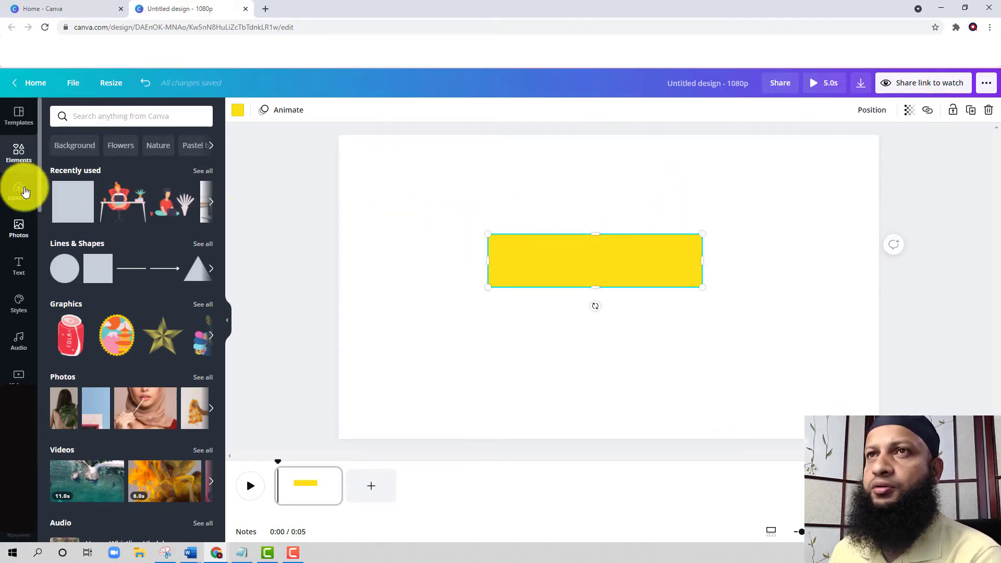
Step: Add a heading to the page and replace its text with the person's full name copied from the open text note
left_click(20, 265)
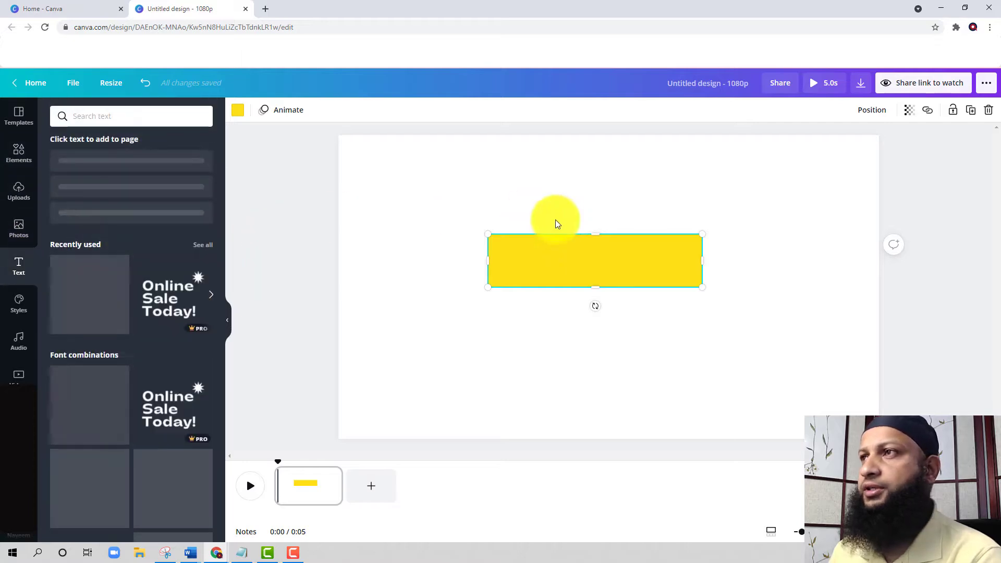
left_click(131, 170)
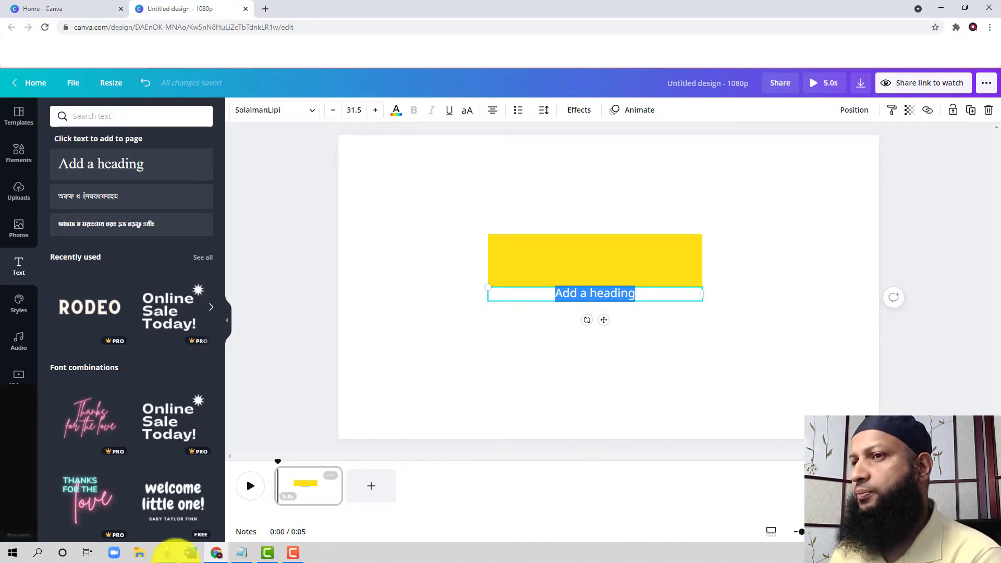
left_click(242, 553)
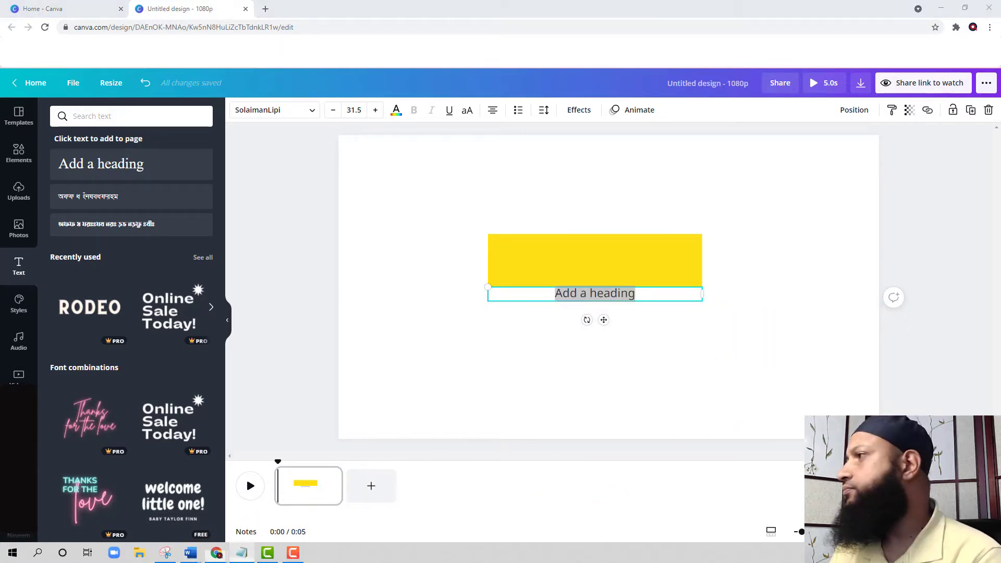
left_click(583, 293)
left_click(583, 293)
right_click(617, 295)
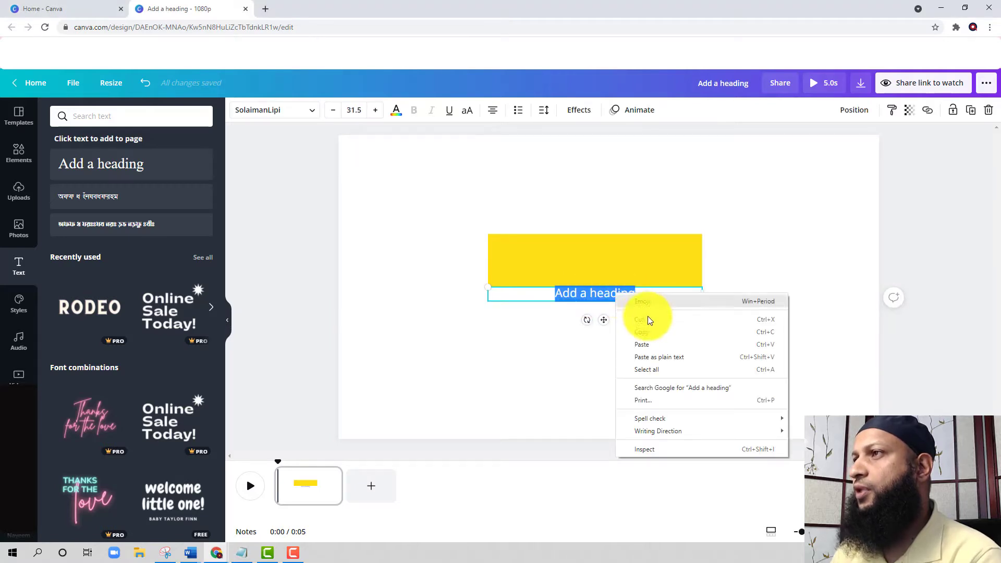
left_click(646, 344)
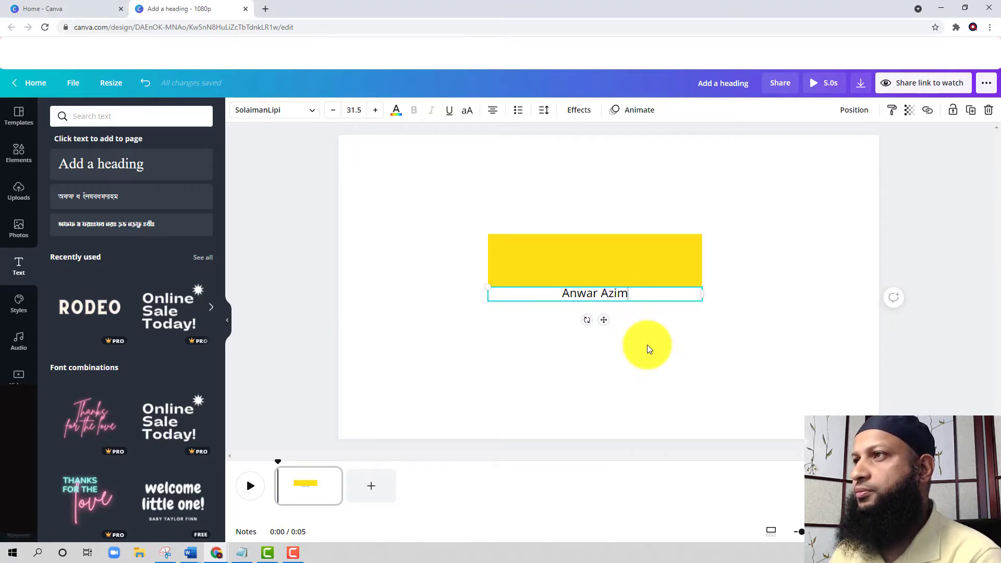
Step: Place the name text on the yellow bar and resize its text box to fit within the bar's width
left_click_drag(701, 294, 672, 261)
left_click(637, 338)
left_click(534, 303)
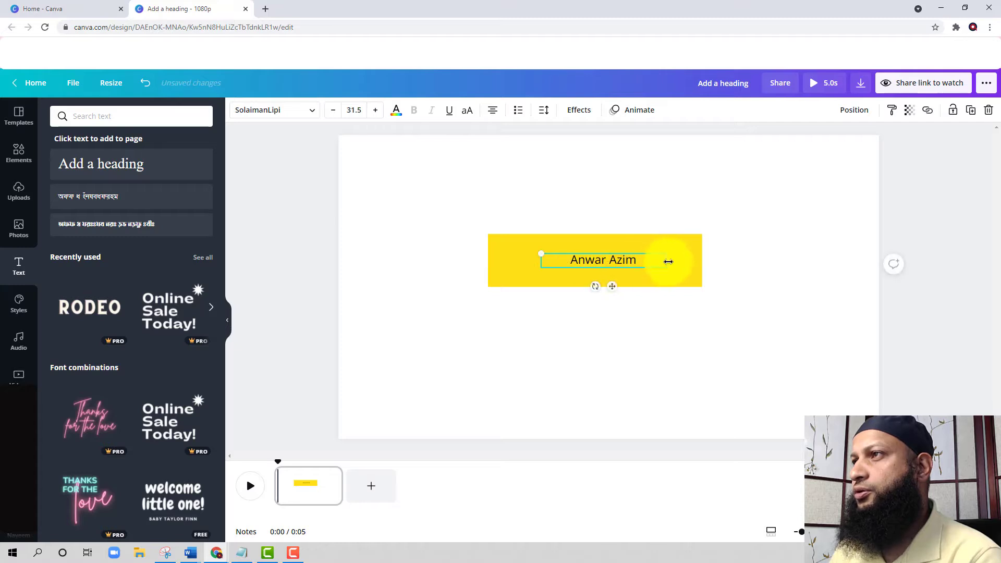
left_click_drag(539, 262, 507, 263)
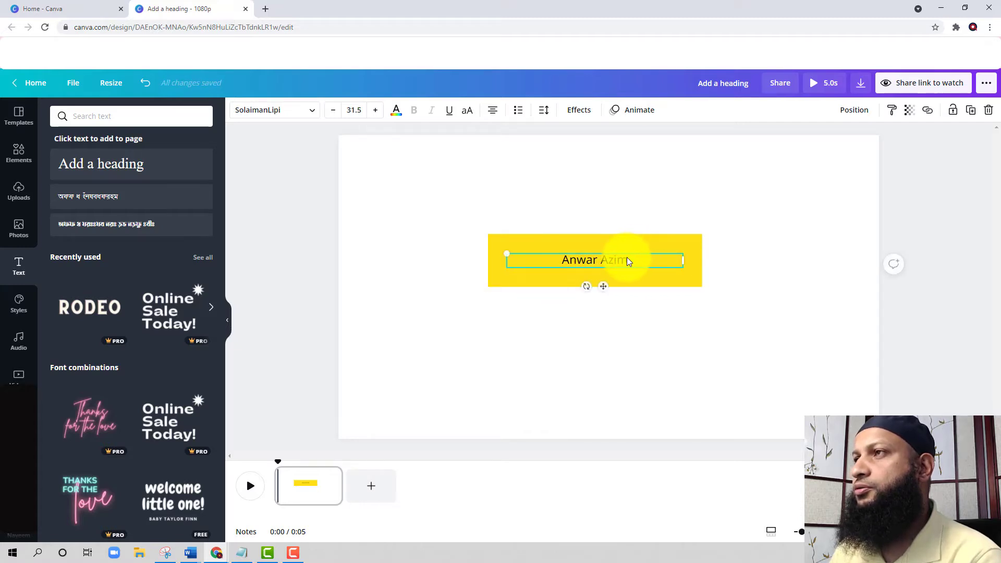
Step: Change the name text's font to Bright, finding it with the font search "brigh"
key("ctrl+a")
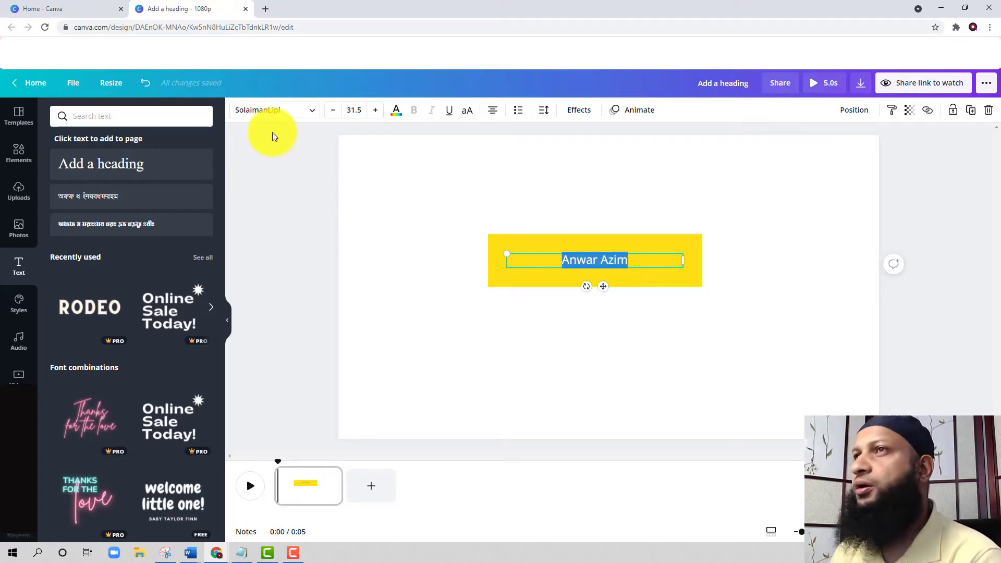
left_click(286, 111)
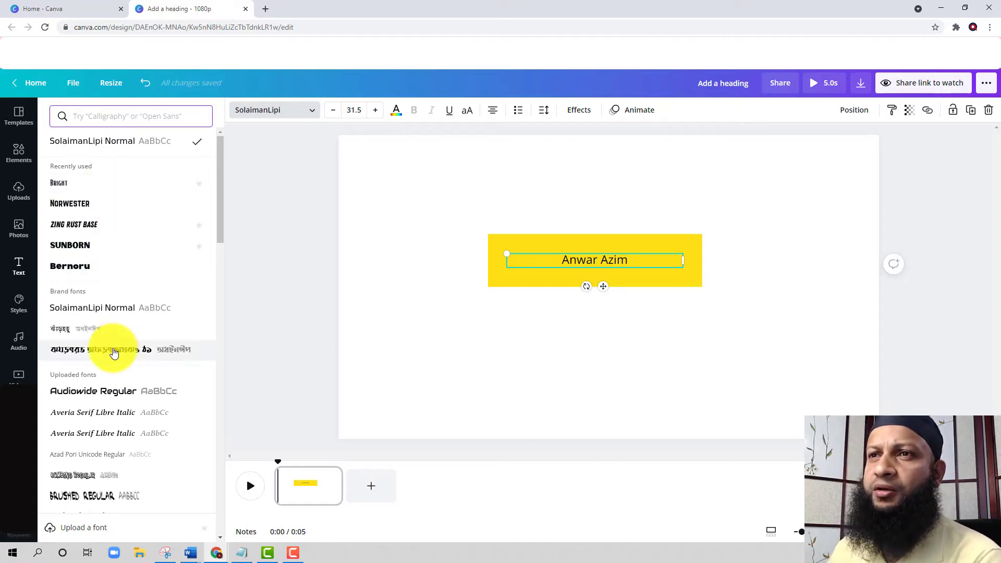
scroll(138, 281, "down", 5)
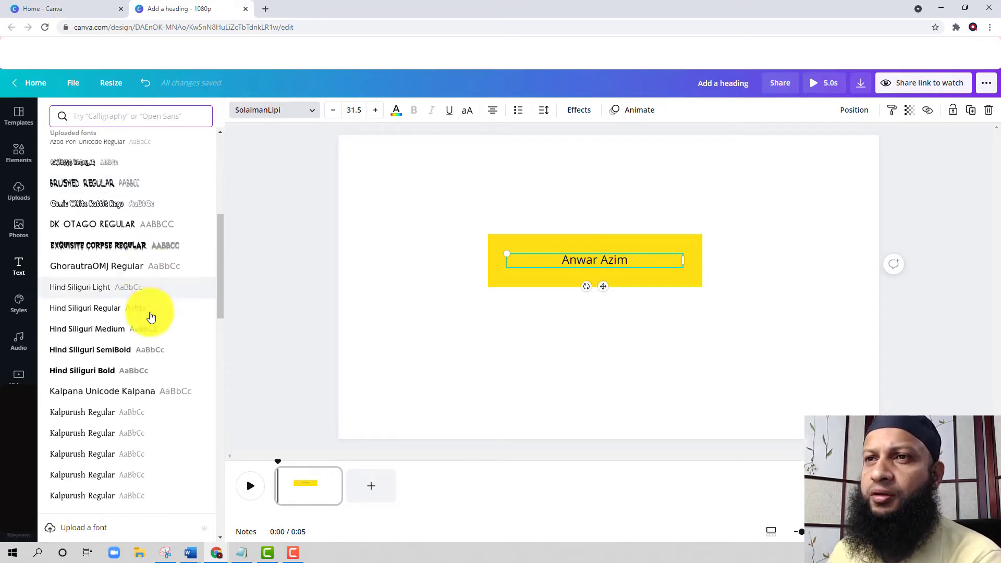
scroll(132, 350, "down", 10)
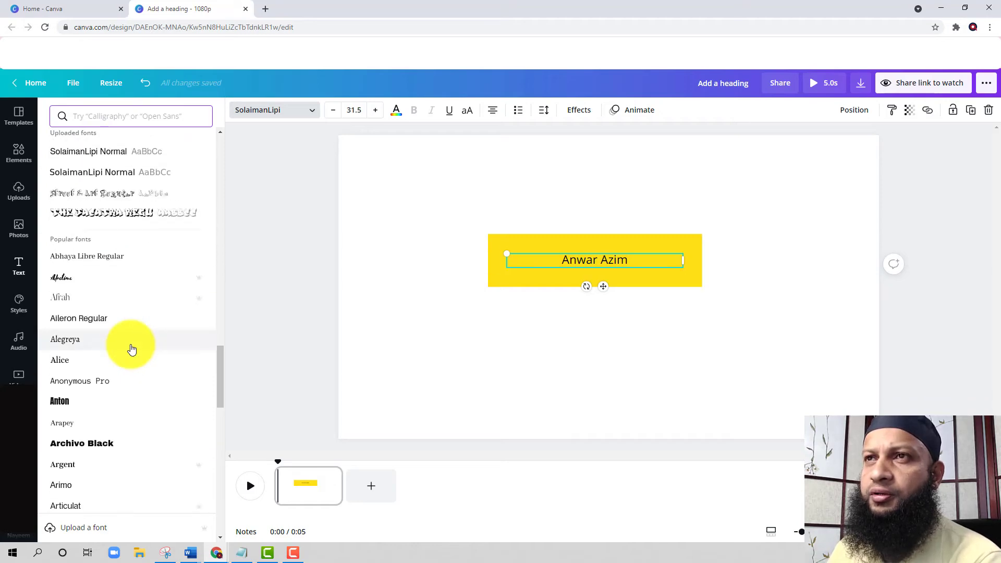
scroll(132, 349, "down", 10)
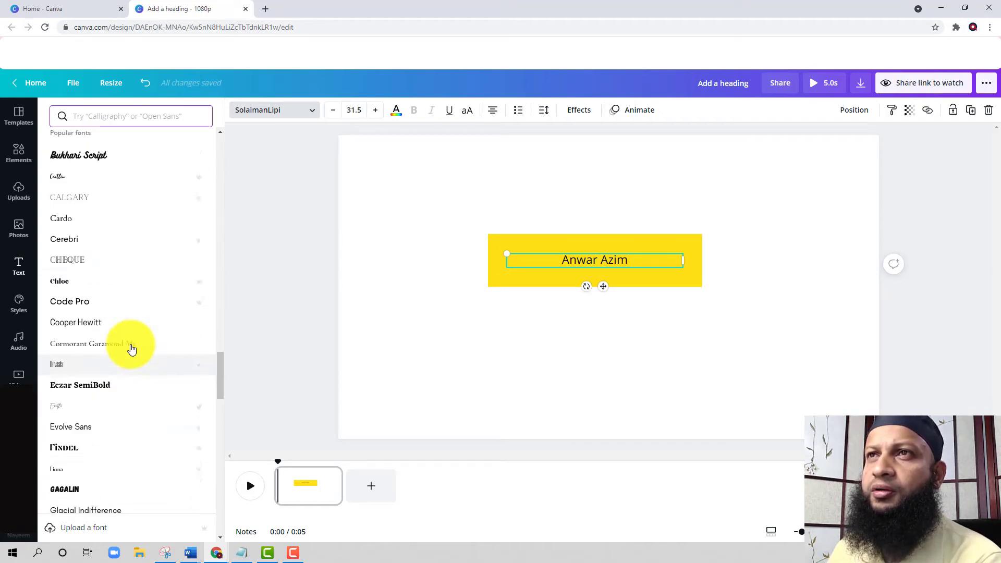
scroll(134, 333, "up", 1)
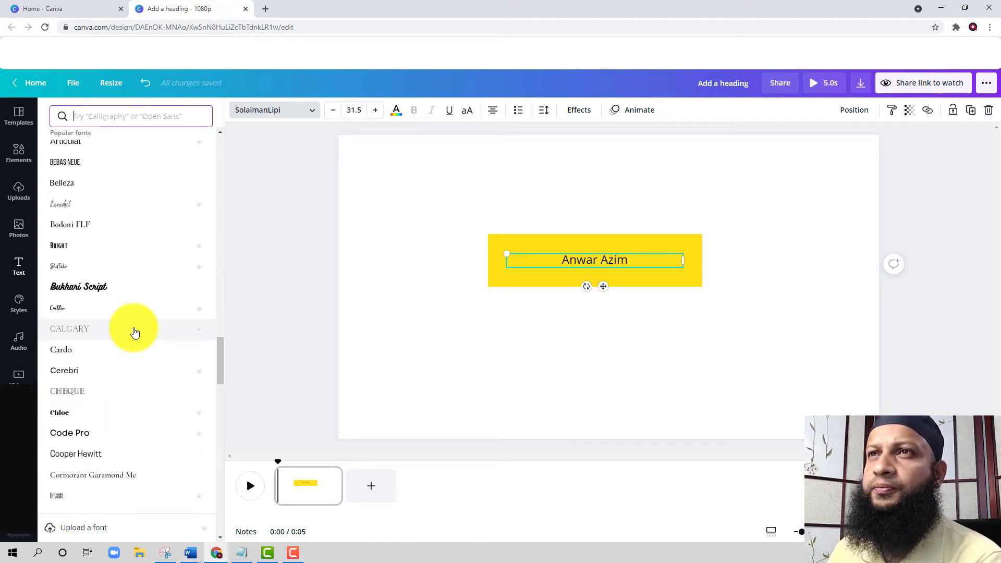
scroll(135, 333, "up", 2)
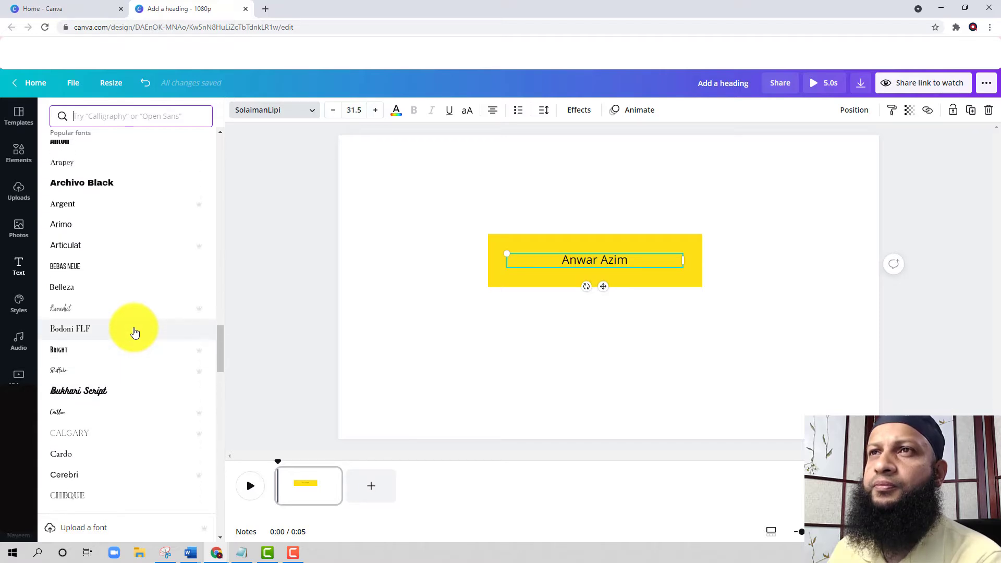
left_click(112, 119)
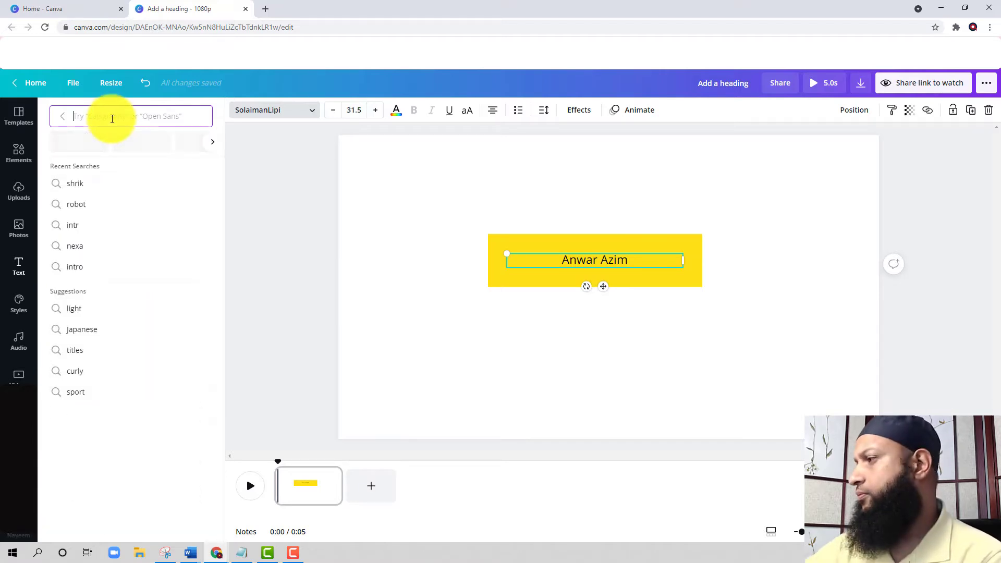
type("boun")
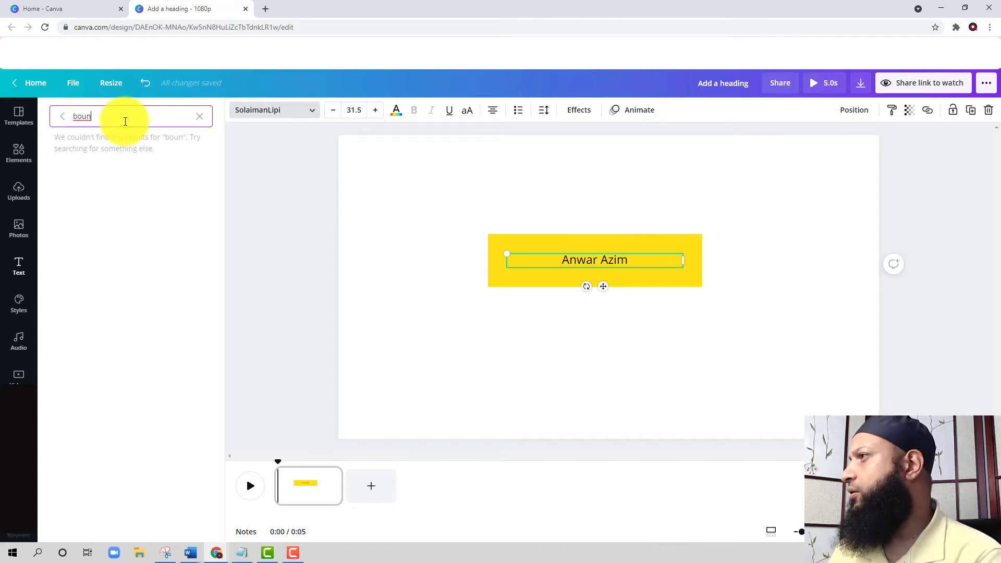
left_click_drag(123, 114, 74, 115)
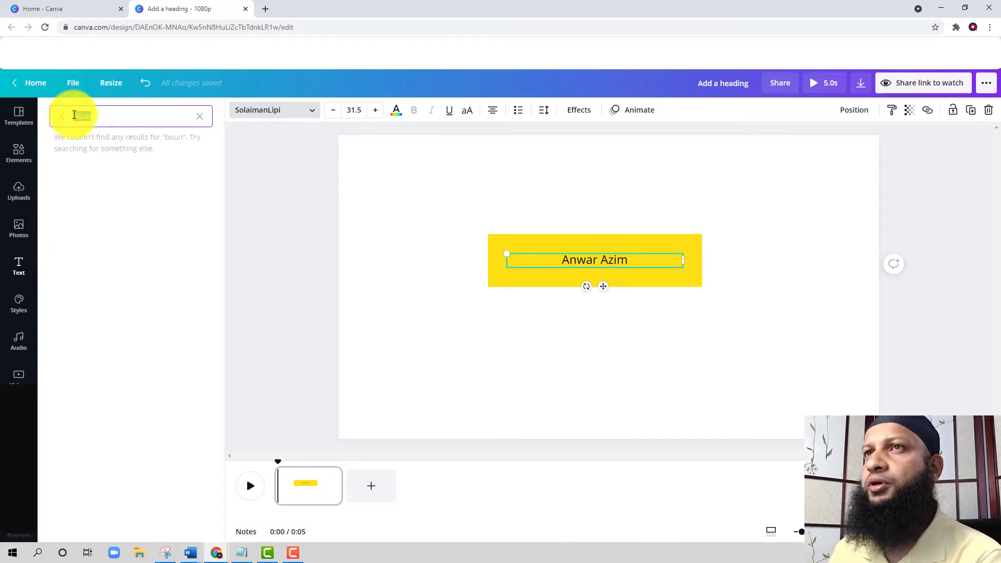
type("bri")
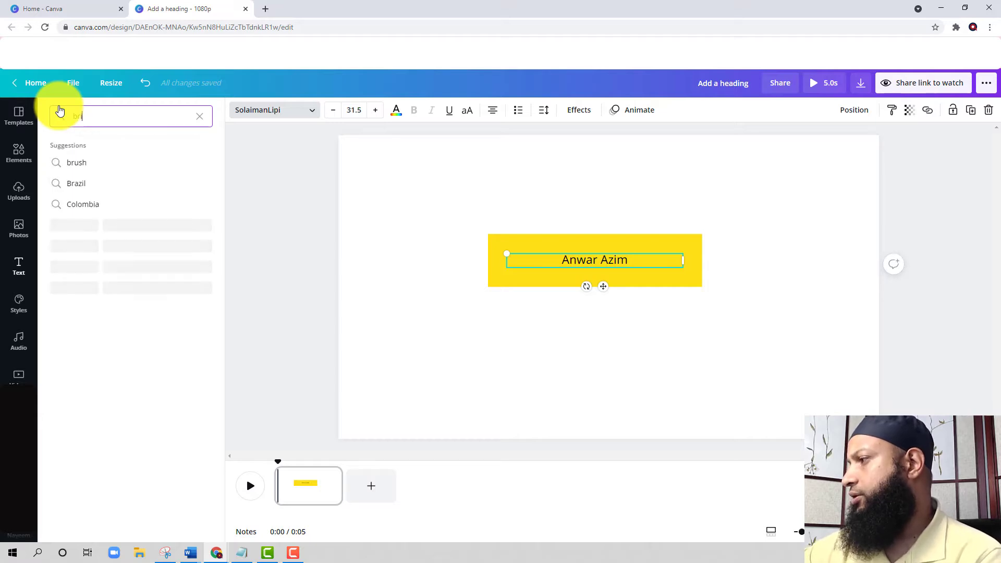
type("gh")
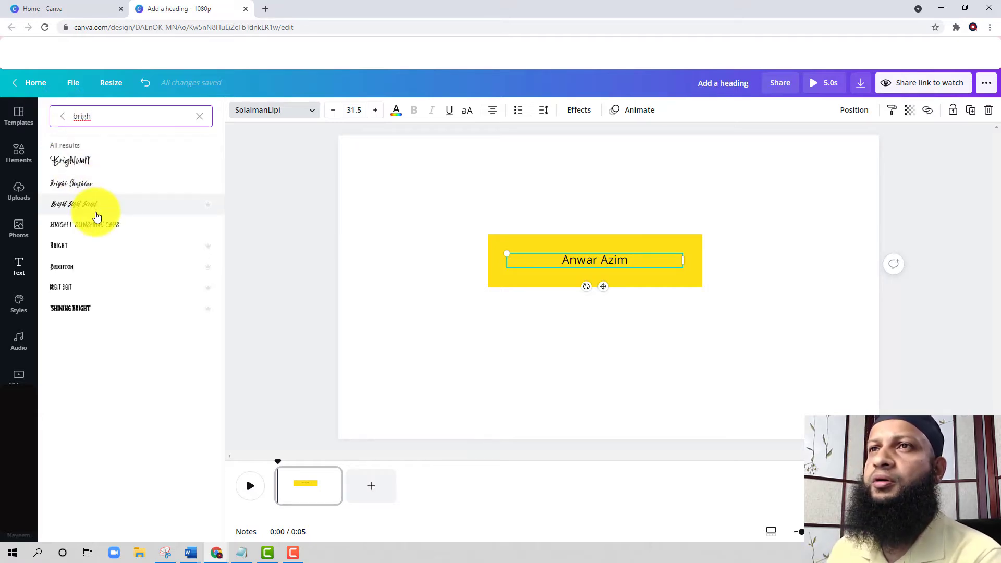
left_click(106, 252)
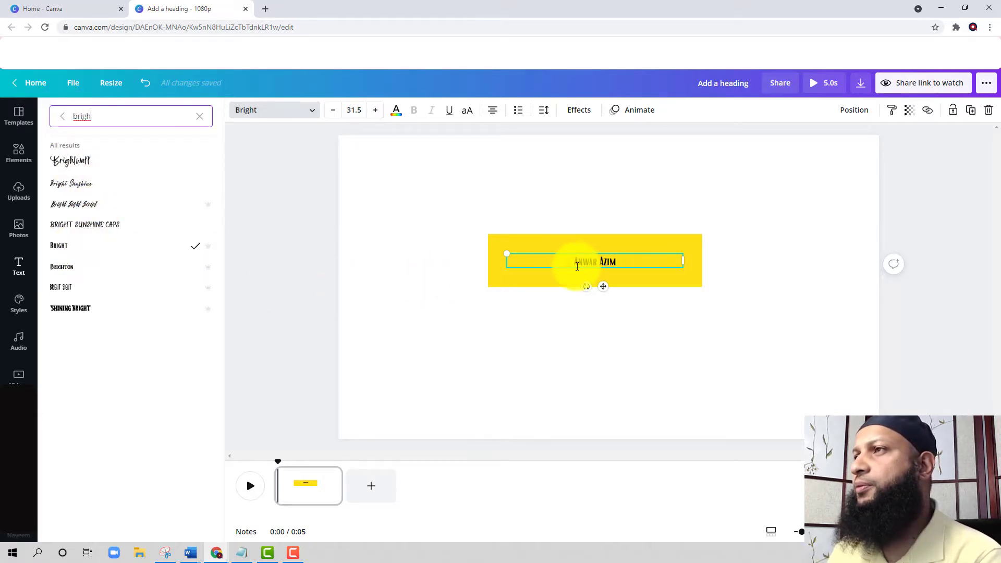
Step: Increase the name text's font size to 77.5
left_click(375, 110)
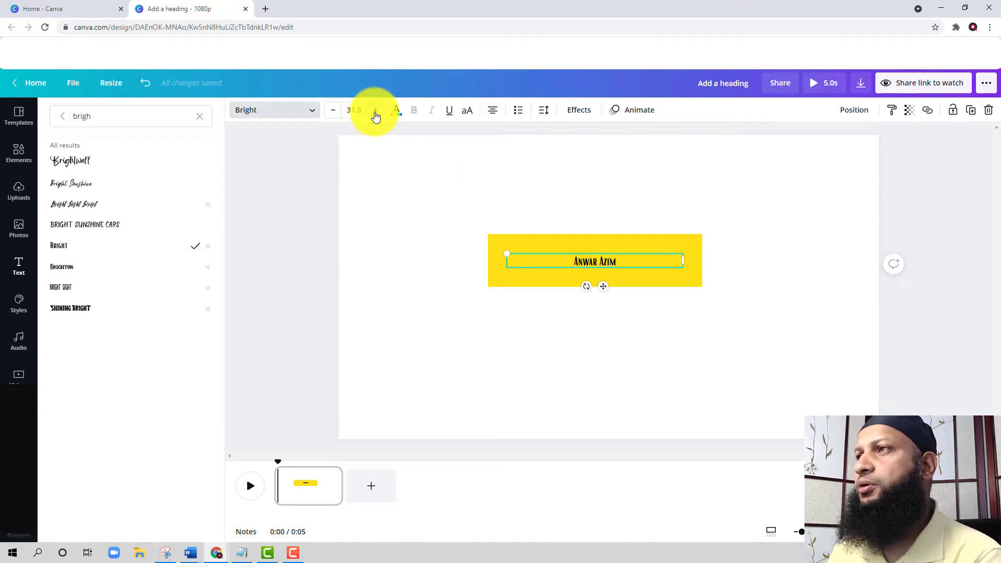
left_click(375, 110)
left_click(376, 110)
left_click(376, 110)
left_click(375, 110)
left_click(376, 110)
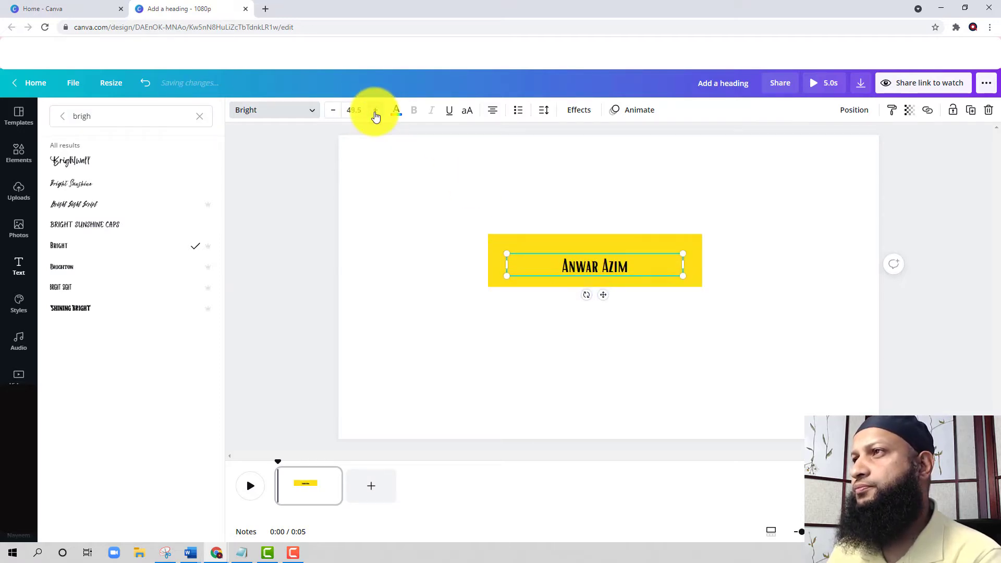
left_click(376, 110)
left_click(376, 110)
left_click(376, 110)
left_click(375, 109)
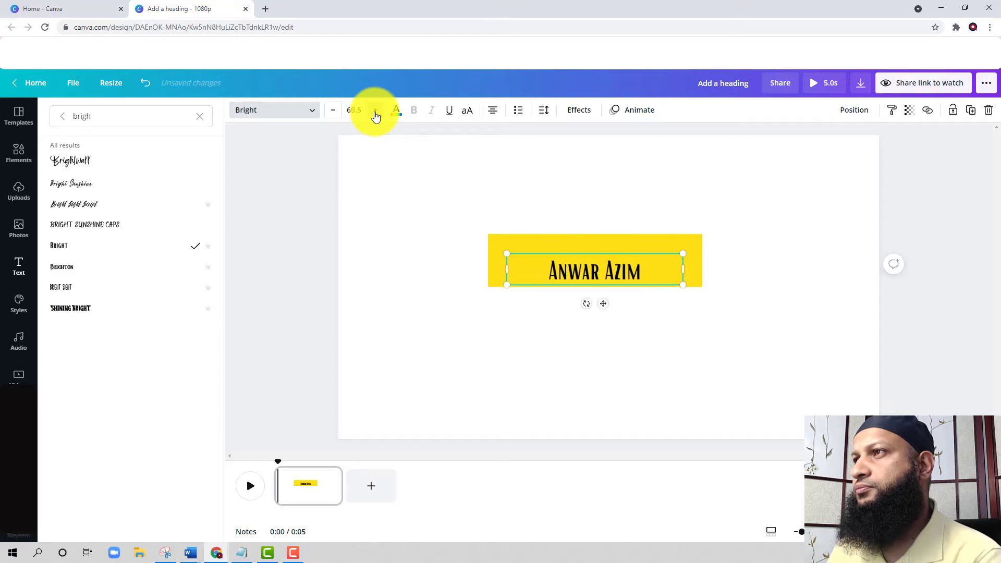
left_click(376, 110)
left_click(375, 110)
left_click(552, 369)
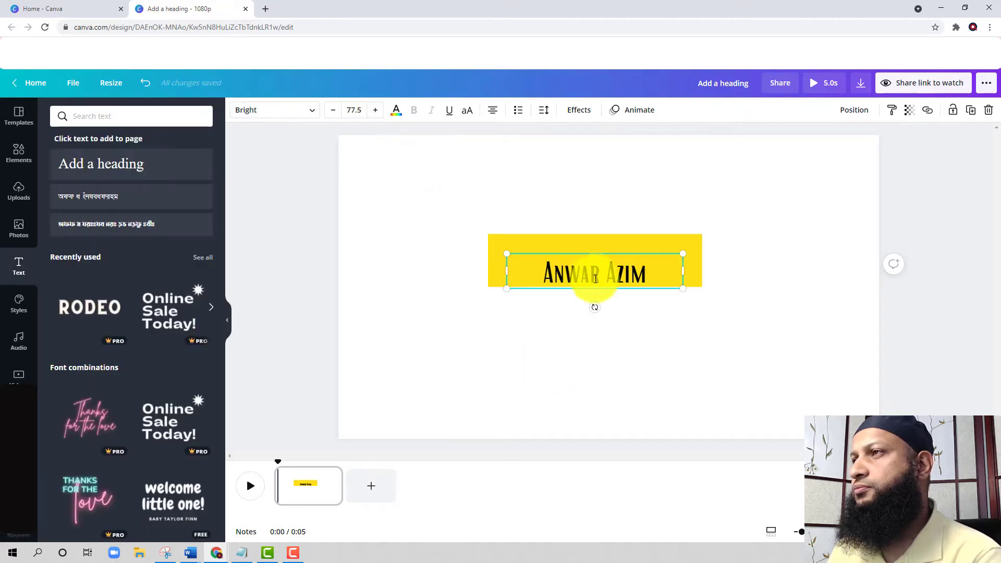
Step: Move the name text toward the yellow bar's left end and shorten the bar so it closely frames the centred name
left_click(596, 270)
left_click_drag(596, 270, 560, 261)
left_click(687, 266)
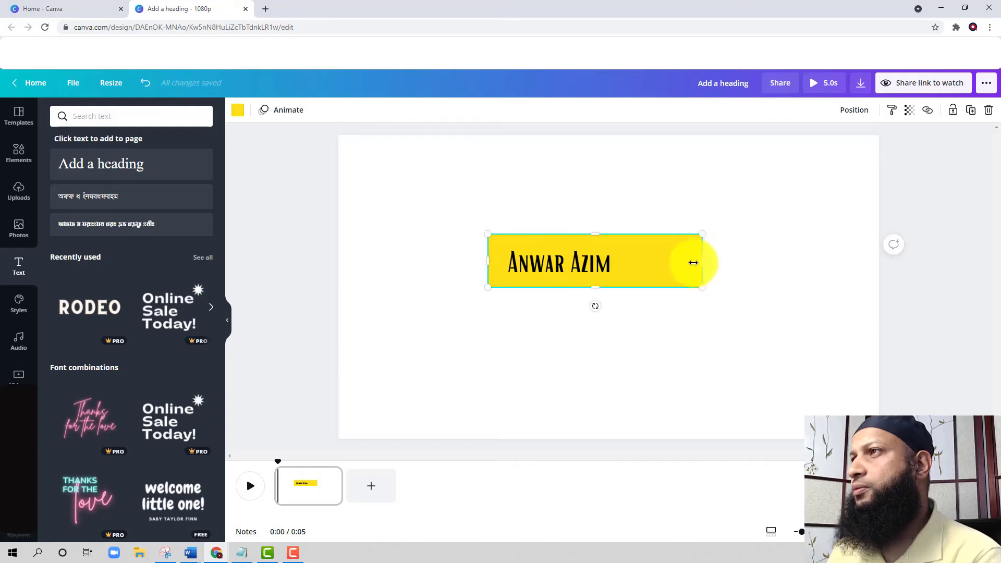
left_click_drag(694, 263, 590, 258)
key("Escape")
left_click(680, 287)
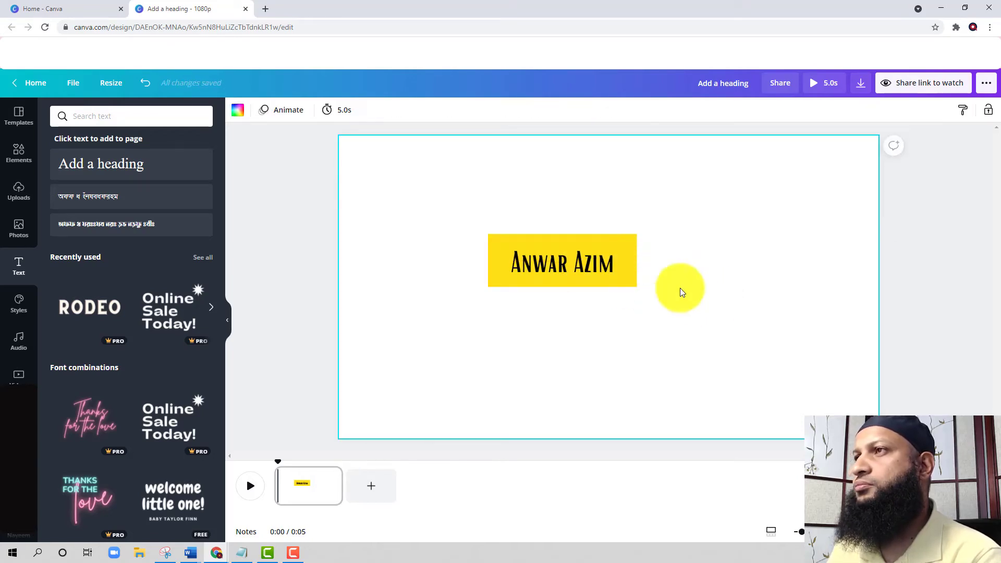
left_click(597, 282)
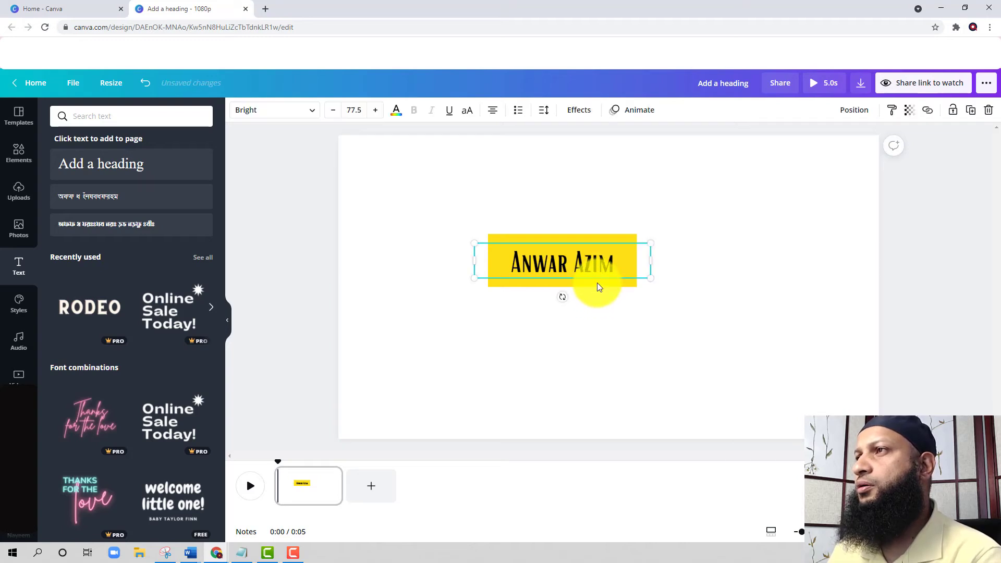
Step: Reduce the yellow bar's height by pulling in its lower and upper edges around the name text
left_click(571, 288)
left_click(588, 238)
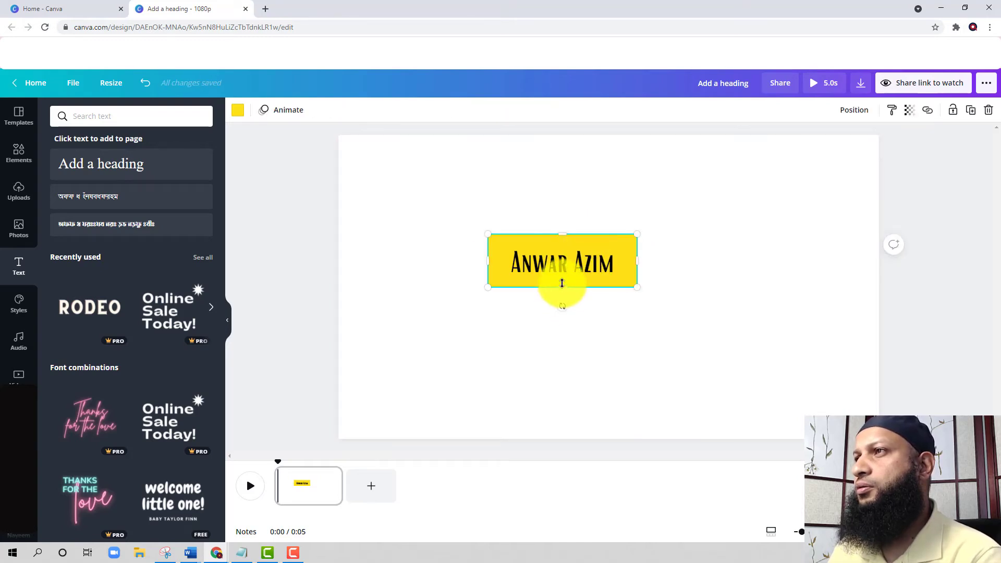
left_click_drag(563, 288, 563, 274)
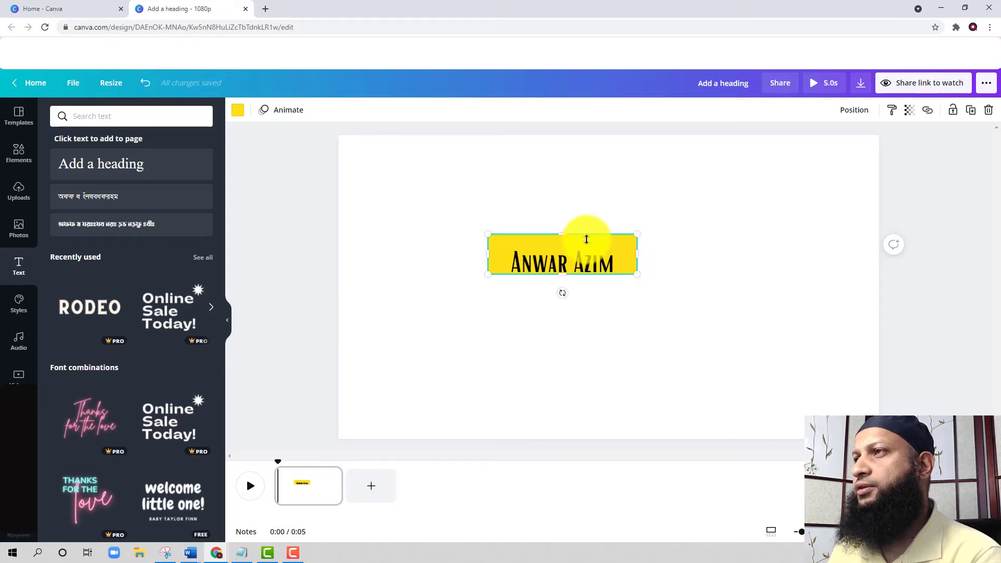
left_click_drag(586, 240, 586, 242)
left_click(677, 260)
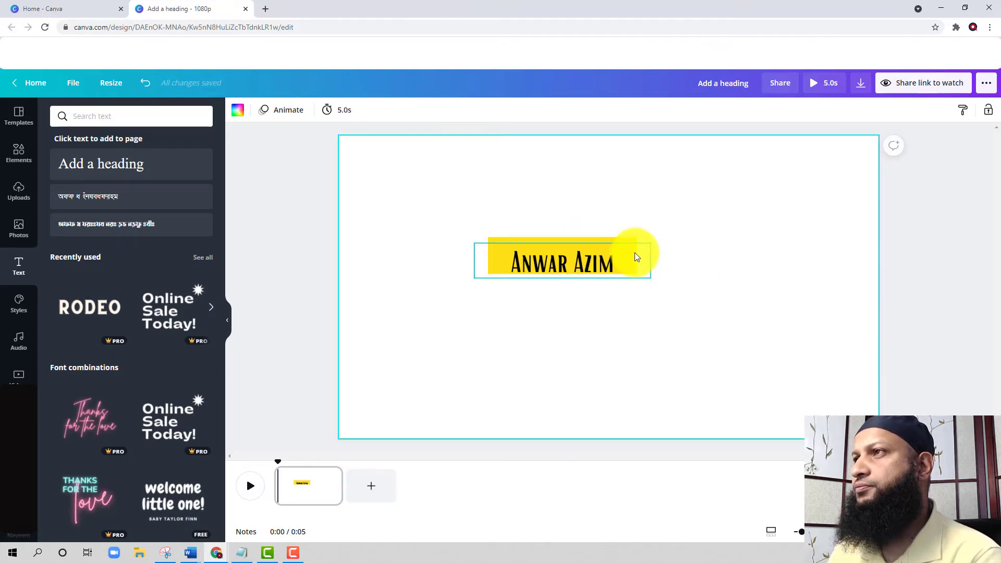
Step: Narrow the name text box to fit within the yellow bar and centre the name vertically on it
left_click(642, 260)
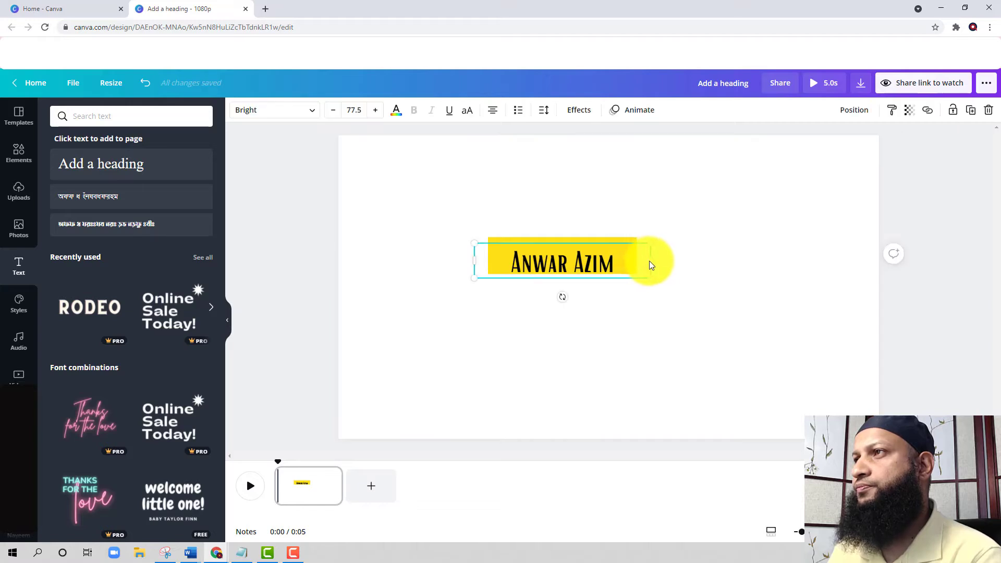
left_click_drag(649, 265, 583, 261)
left_click(702, 298)
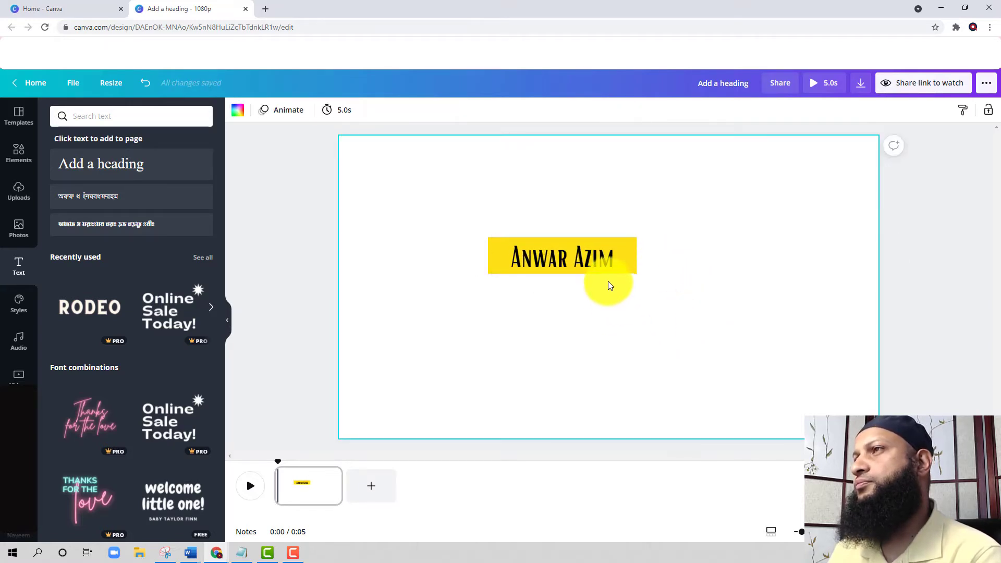
left_click(605, 263)
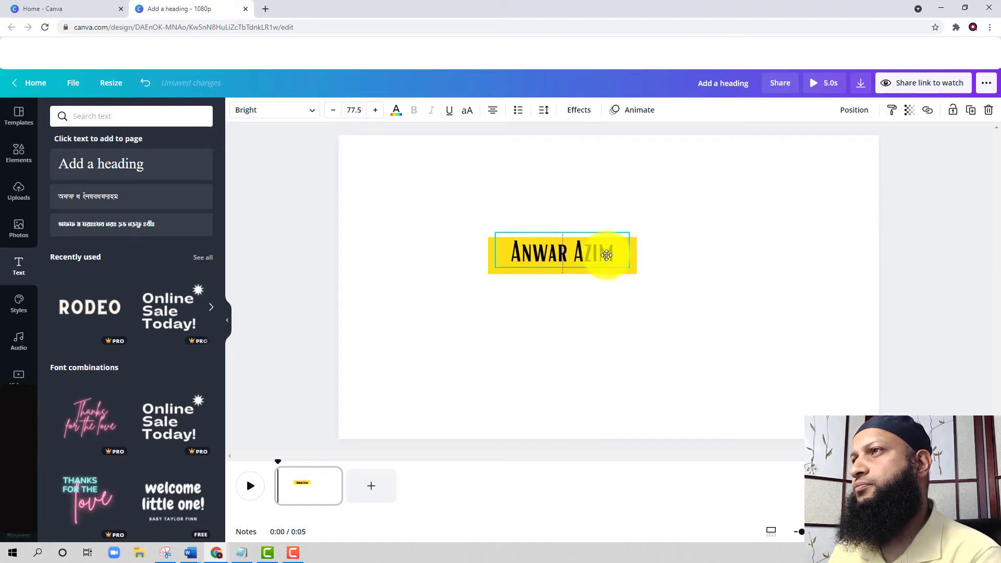
left_click_drag(606, 259, 606, 261)
left_click(643, 294)
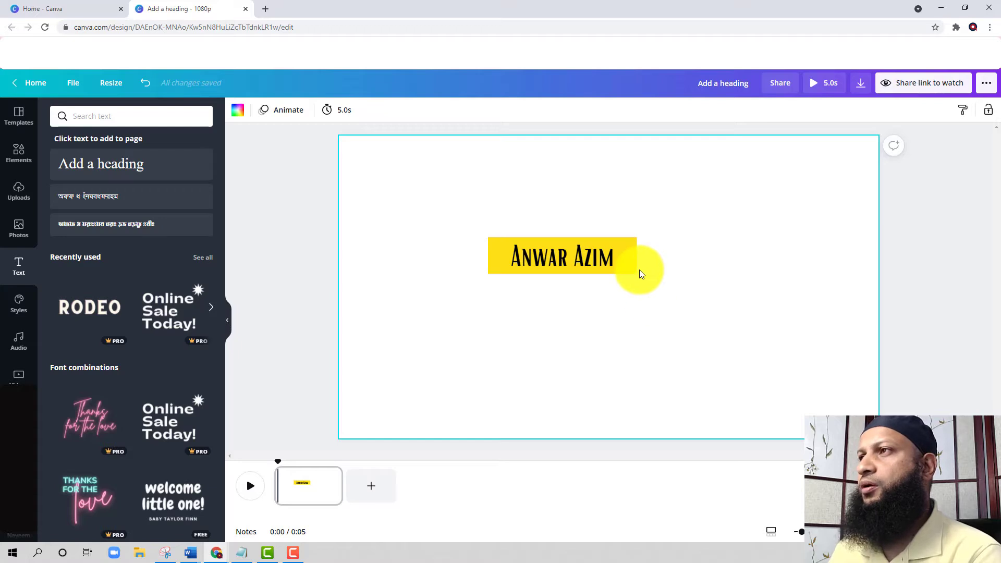
Step: Duplicate the yellow bar and align the copy directly beneath the original
left_click(636, 269)
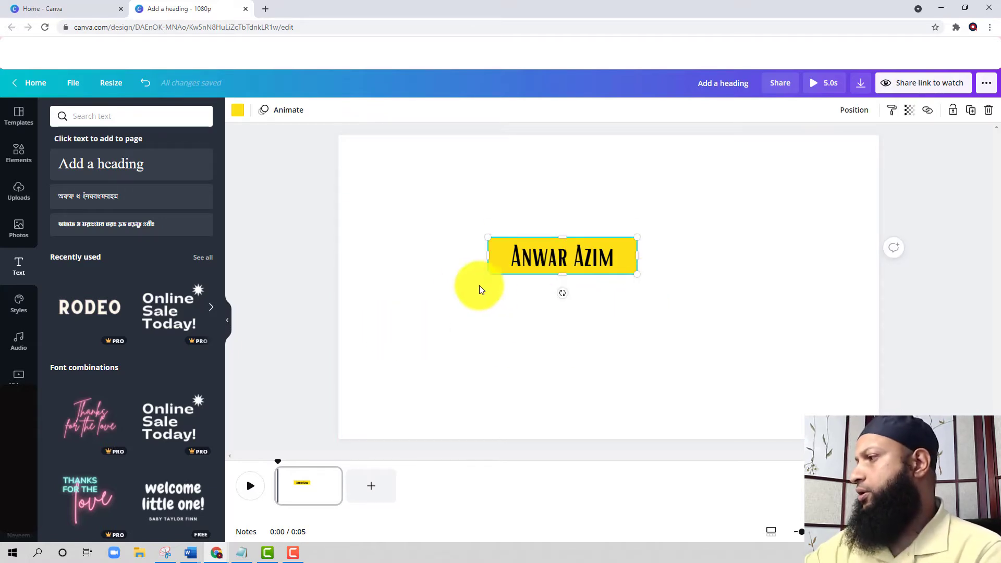
key("ctrl+d")
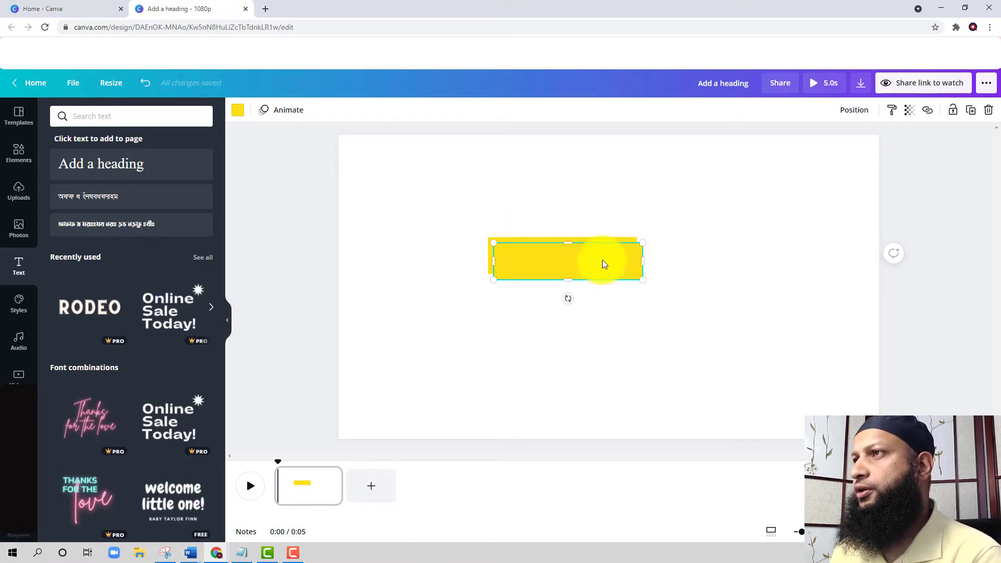
left_click_drag(602, 259, 597, 291)
Step: Change the lower bar's fill colour to black from the document colours
right_click(598, 299)
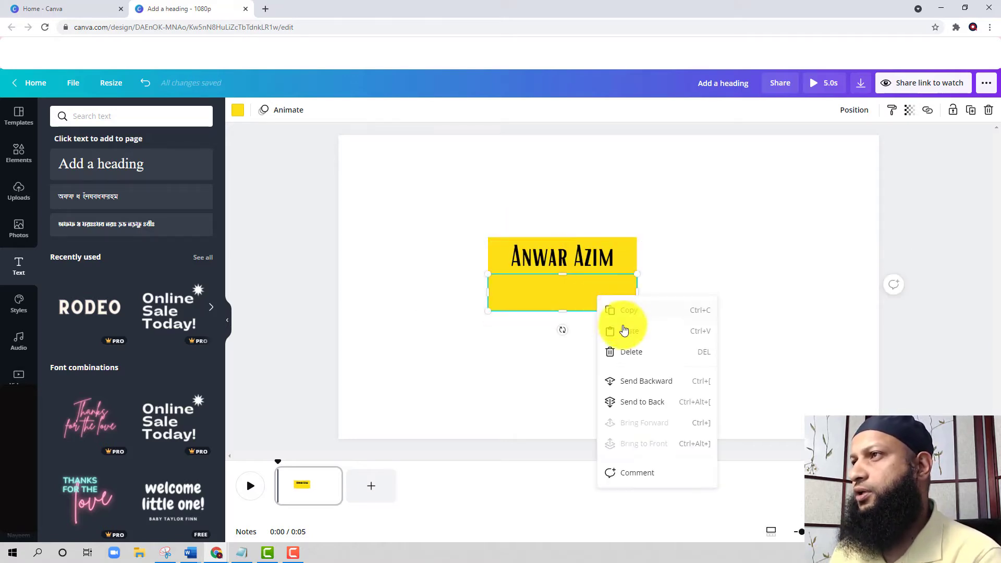
left_click(684, 298)
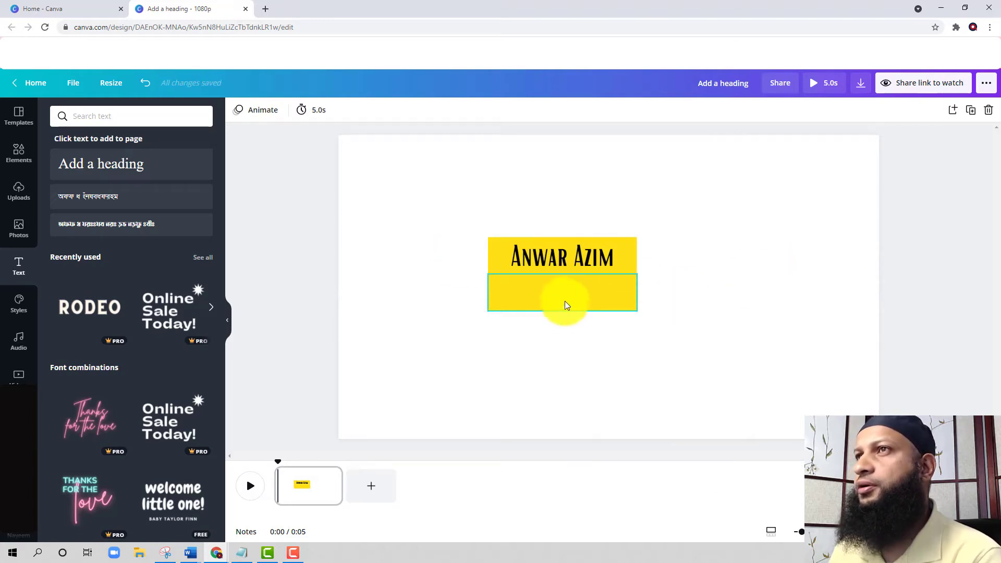
left_click(238, 114)
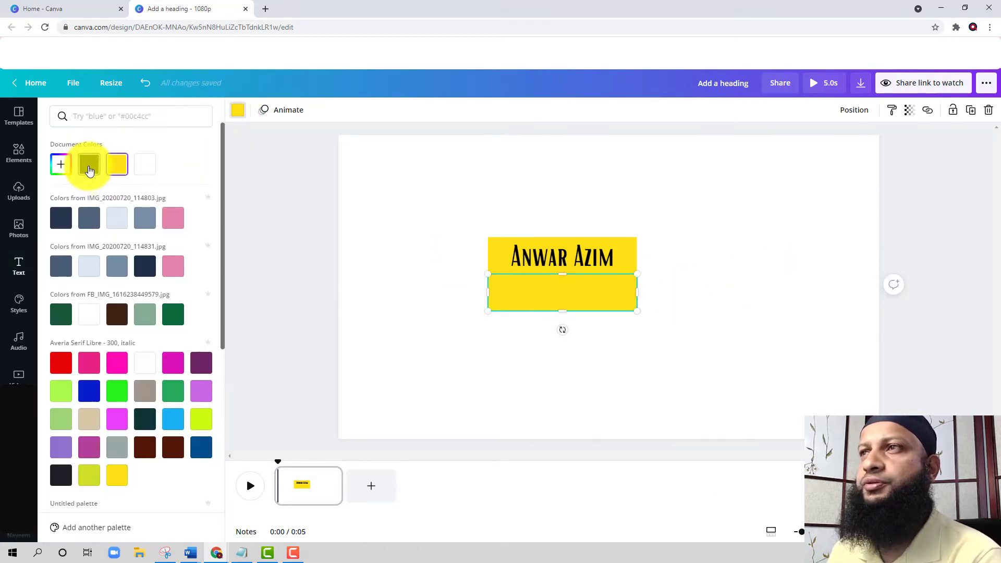
left_click(89, 164)
left_click(559, 255)
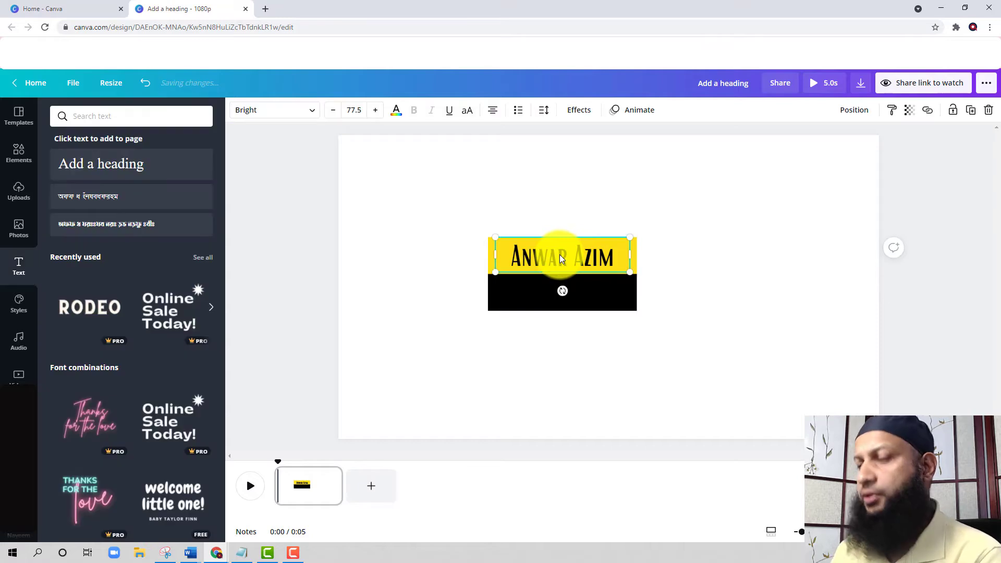
key("Escape")
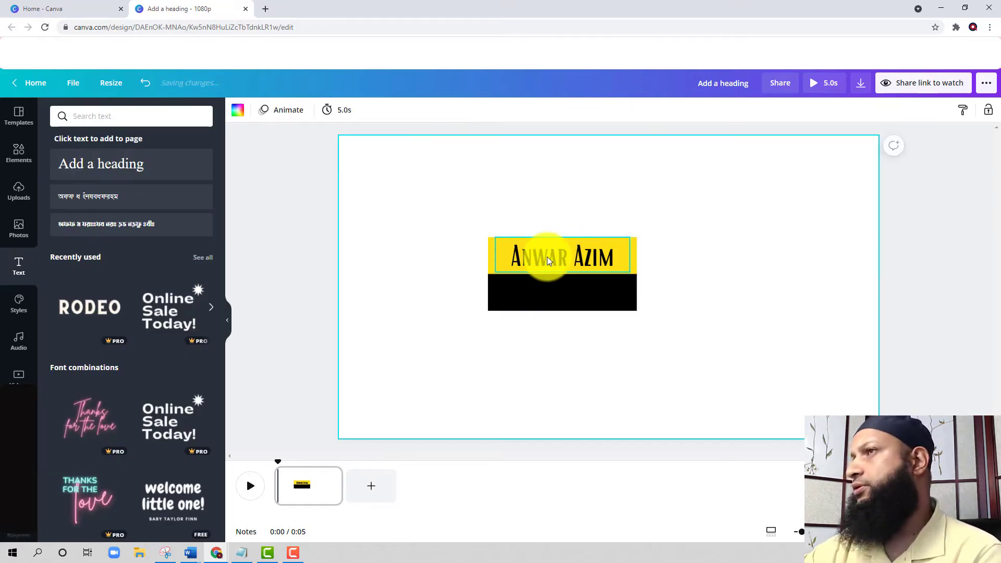
left_click(547, 261)
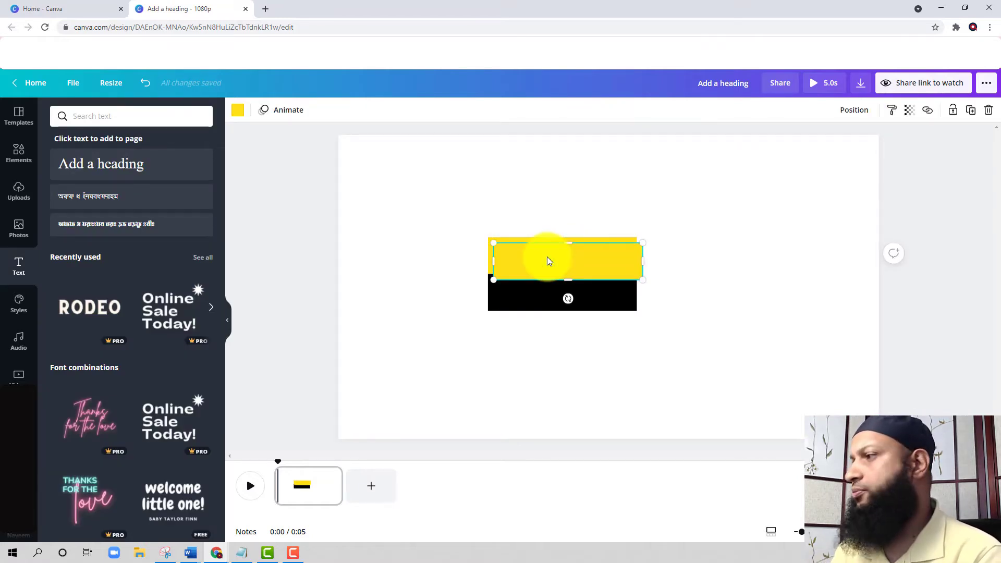
key("ctrl+z")
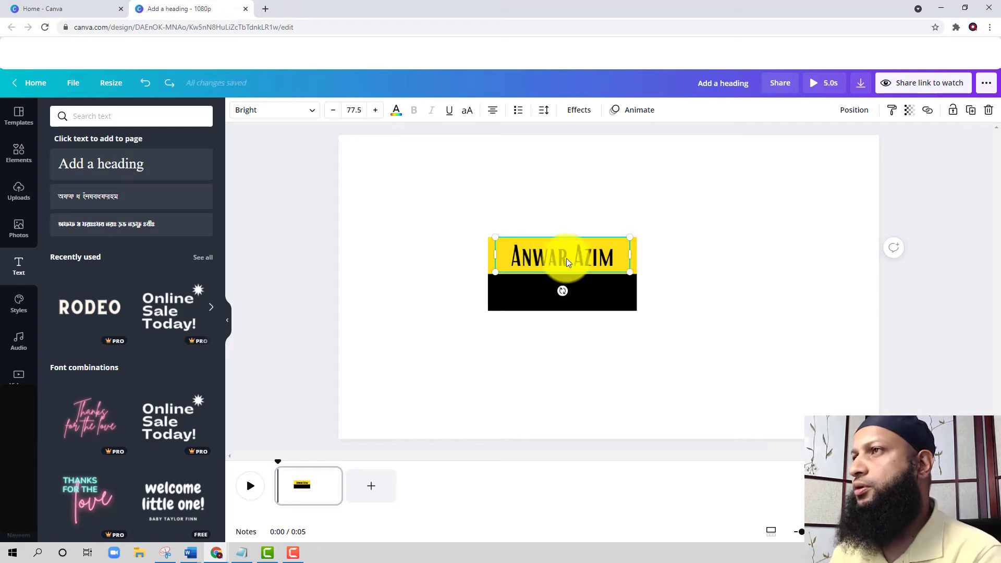
Step: Duplicate the name text and shift the copy sideways so it extends past the yellow bar's end
left_click(615, 258)
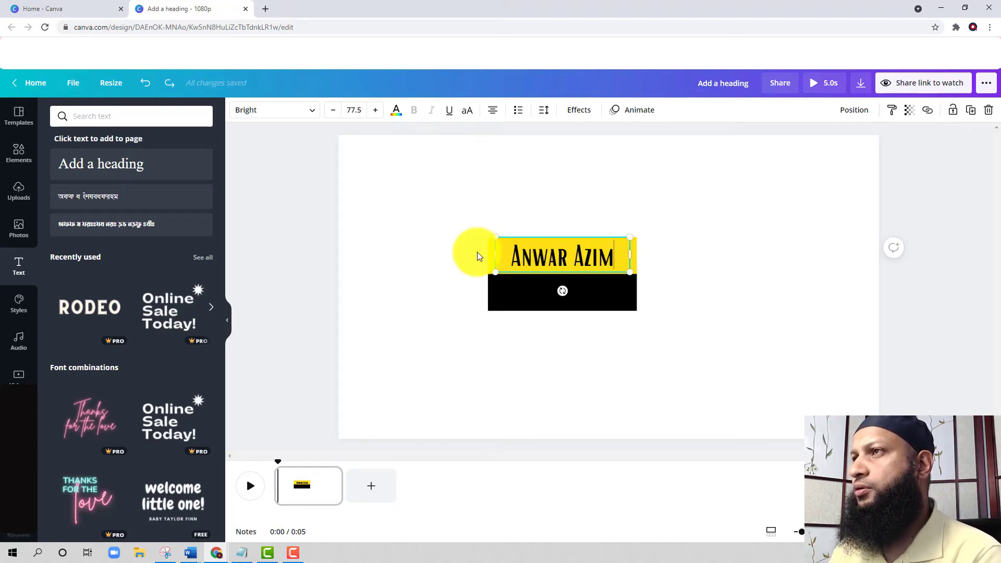
left_click(577, 289)
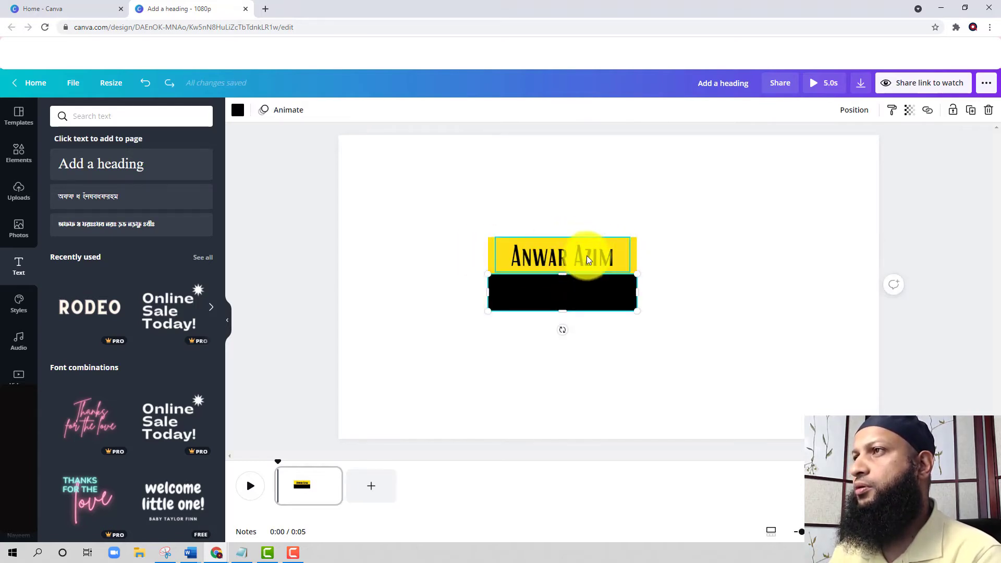
left_click(586, 255)
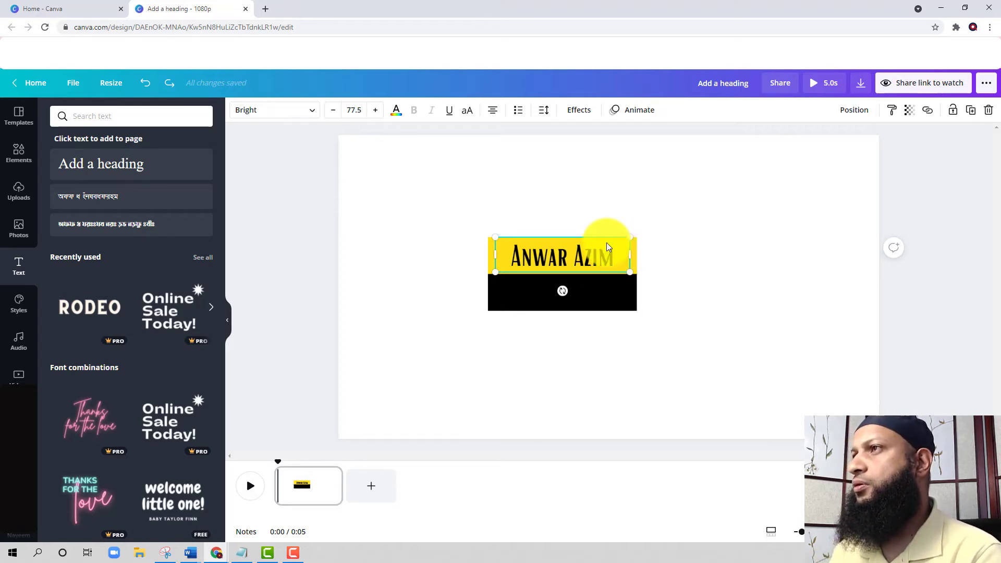
left_click(672, 272)
left_click(621, 257)
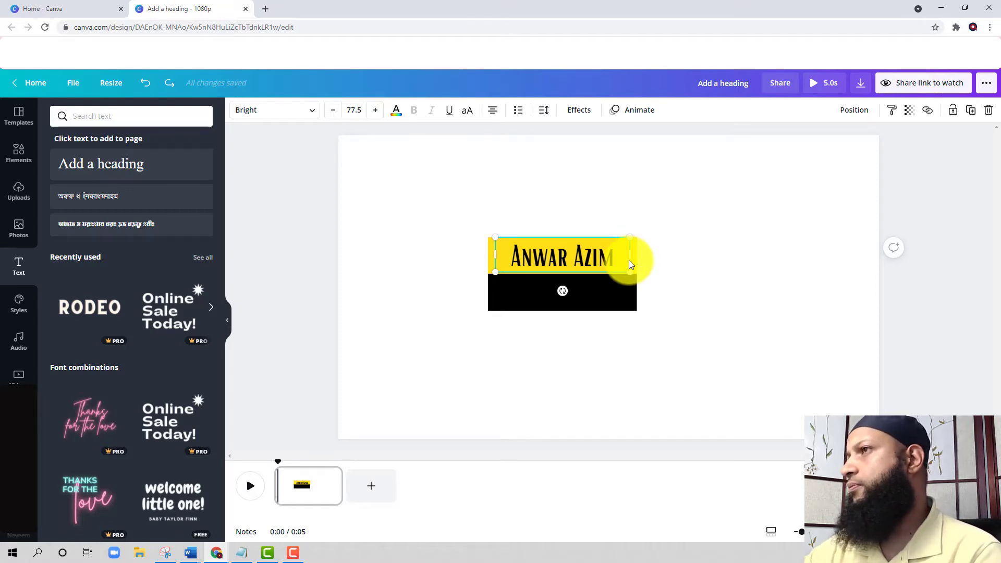
key("ctrl+d")
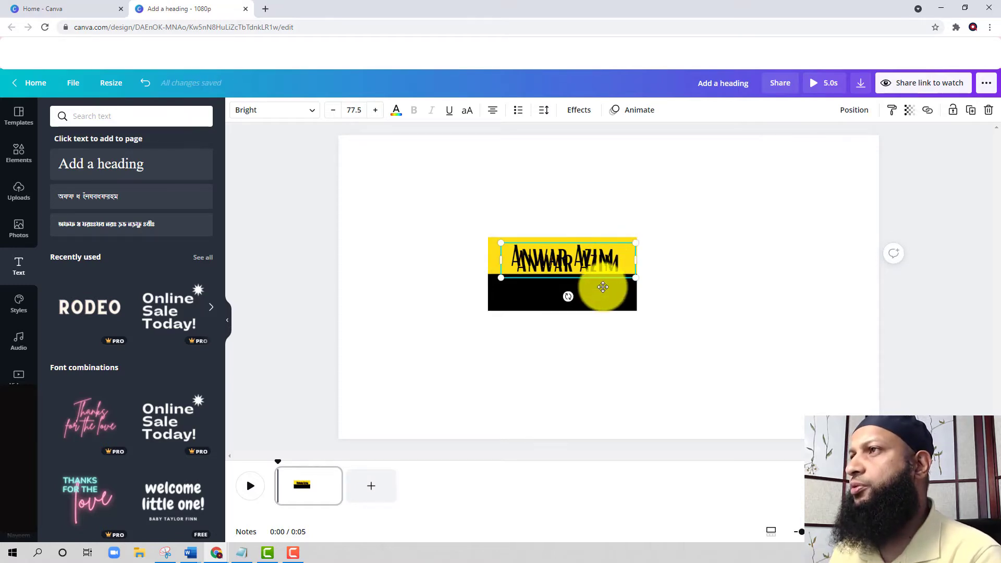
left_click_drag(608, 265, 640, 260)
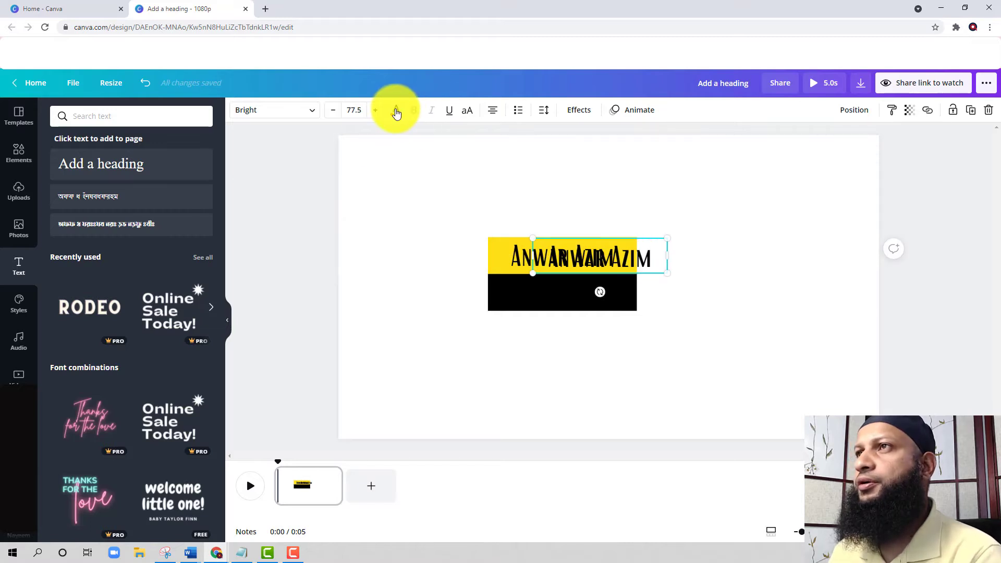
Step: Colour the duplicated name text with the document's yellow and place it over the black bar
left_click(396, 109)
left_click(117, 164)
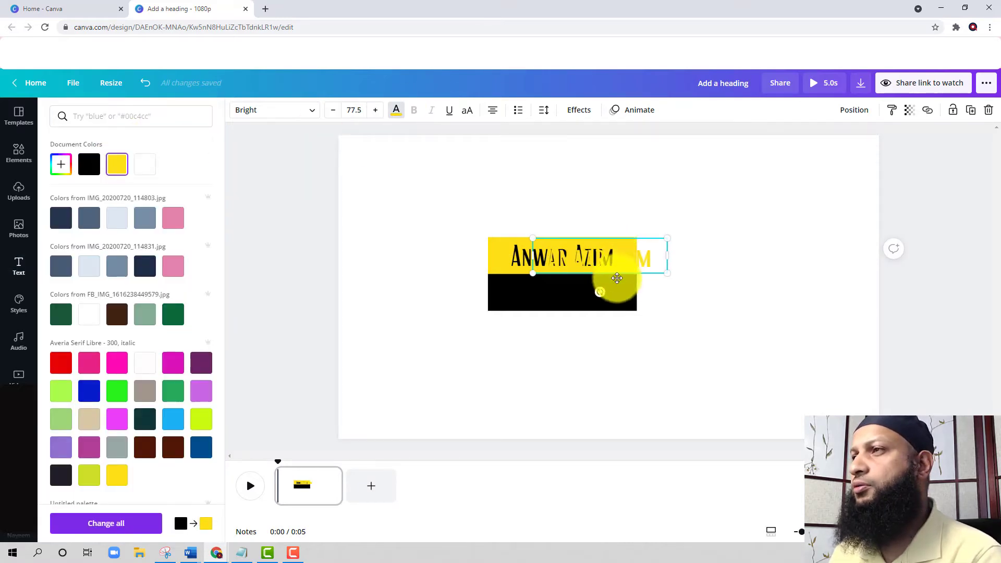
left_click_drag(616, 278, 592, 285)
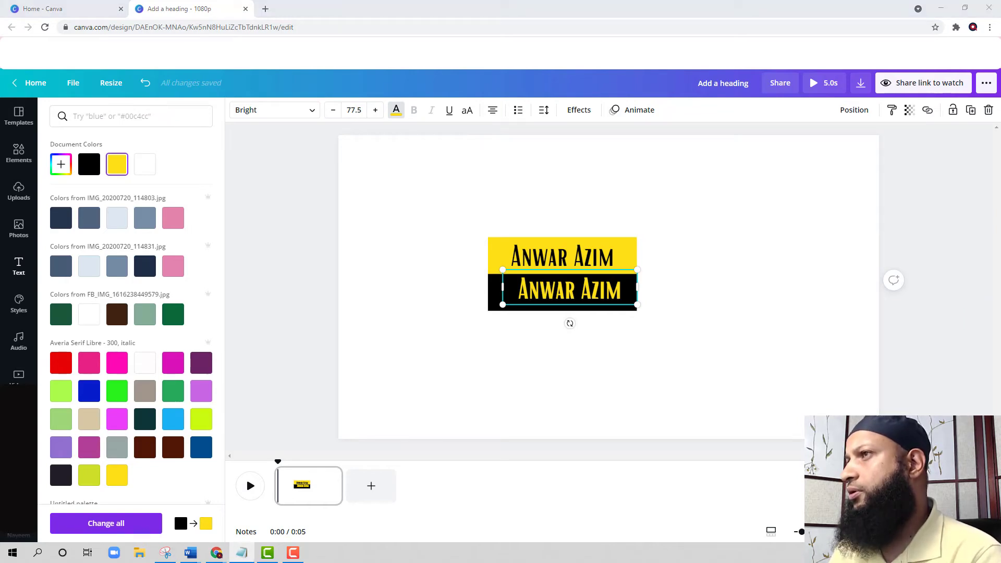
Step: Replace the yellow text on the black bar with "Content Creator" and widen its box to fit one line
left_click(604, 287)
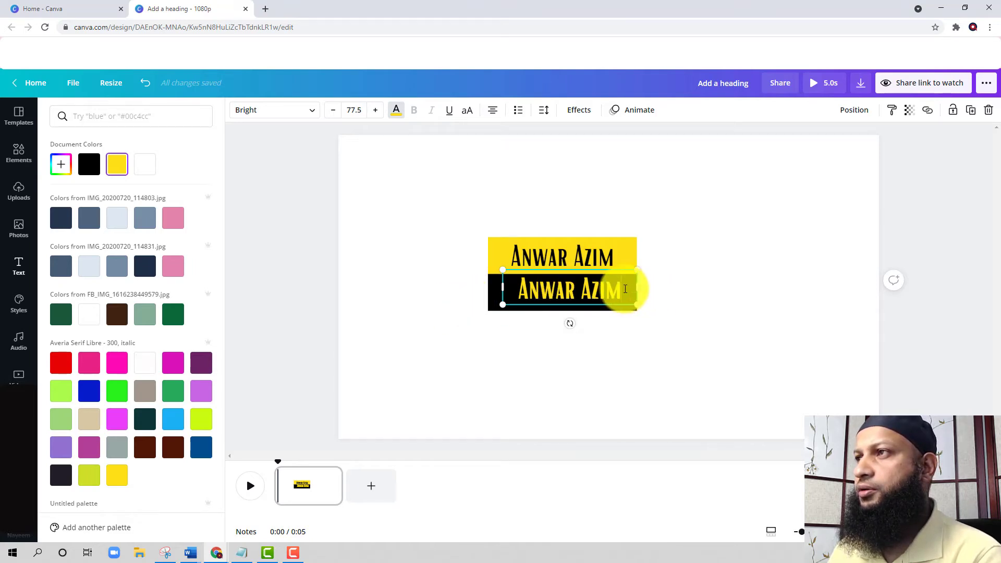
left_click_drag(625, 289, 502, 294)
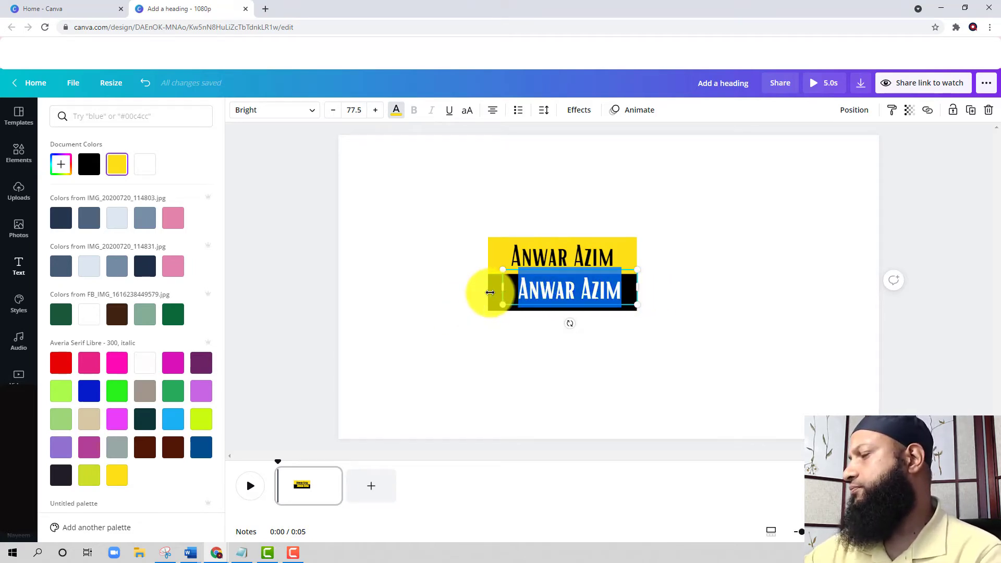
type("Content Creator")
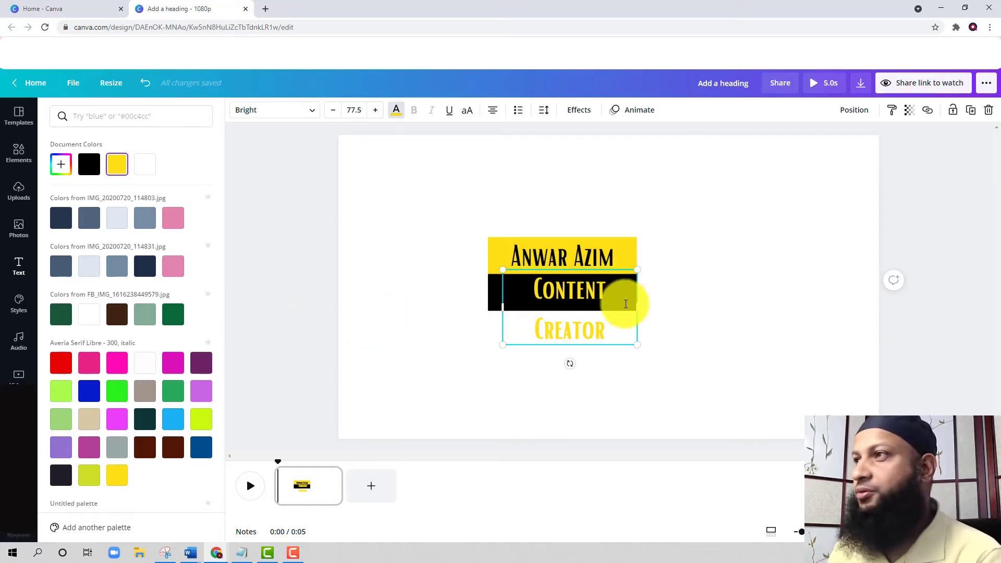
left_click_drag(637, 307, 672, 287)
Step: Change the "Content Creator" text's font to Intro Rust Baseline using the font search "baseline", clear the search and reselect the text
left_click(608, 286)
key("ctrl+a")
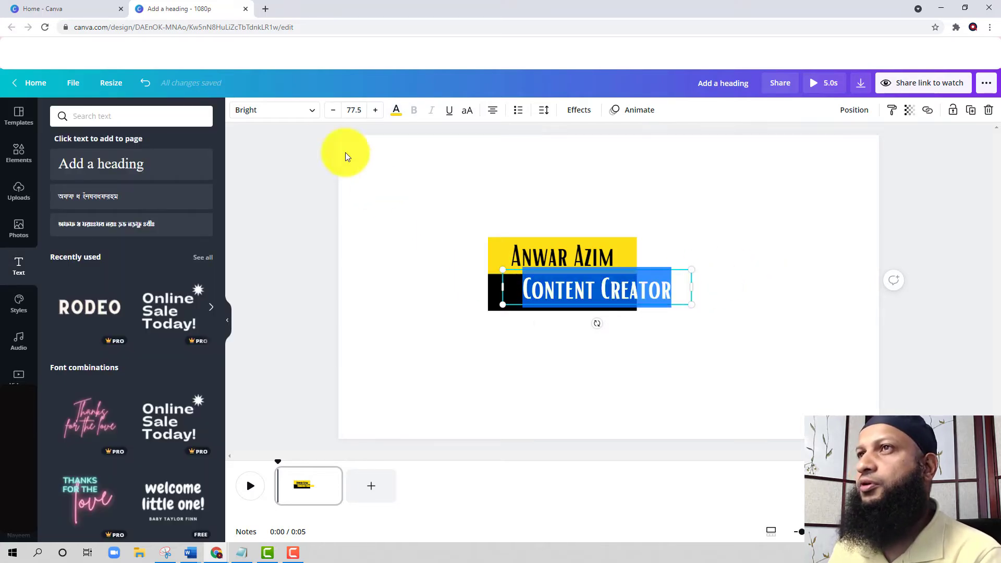
left_click(297, 111)
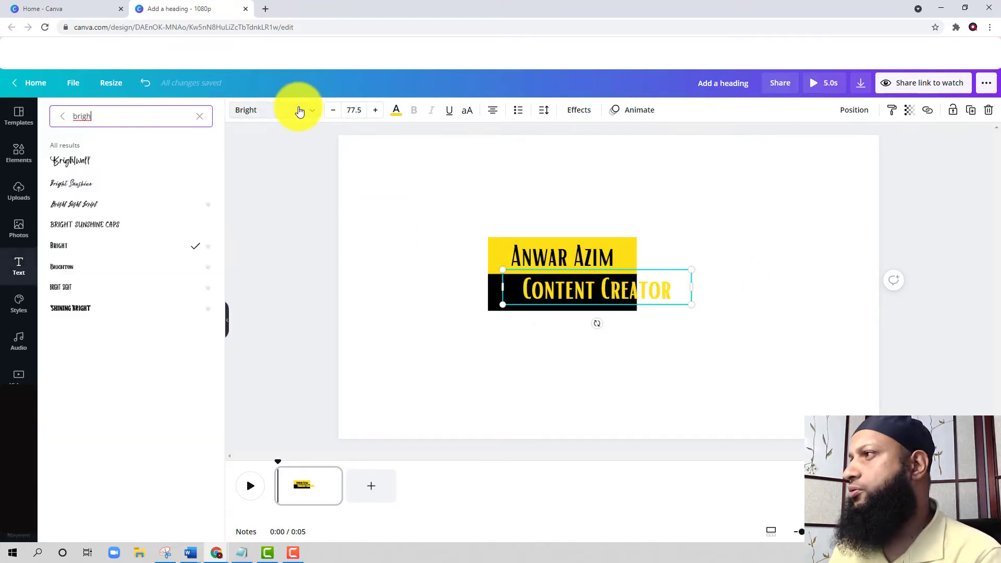
double_click(111, 119)
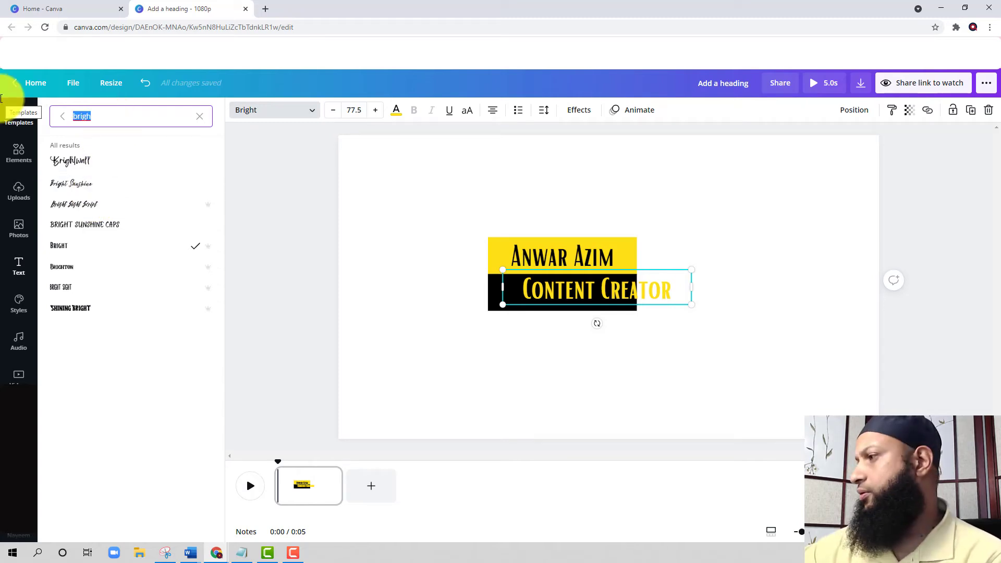
type("base")
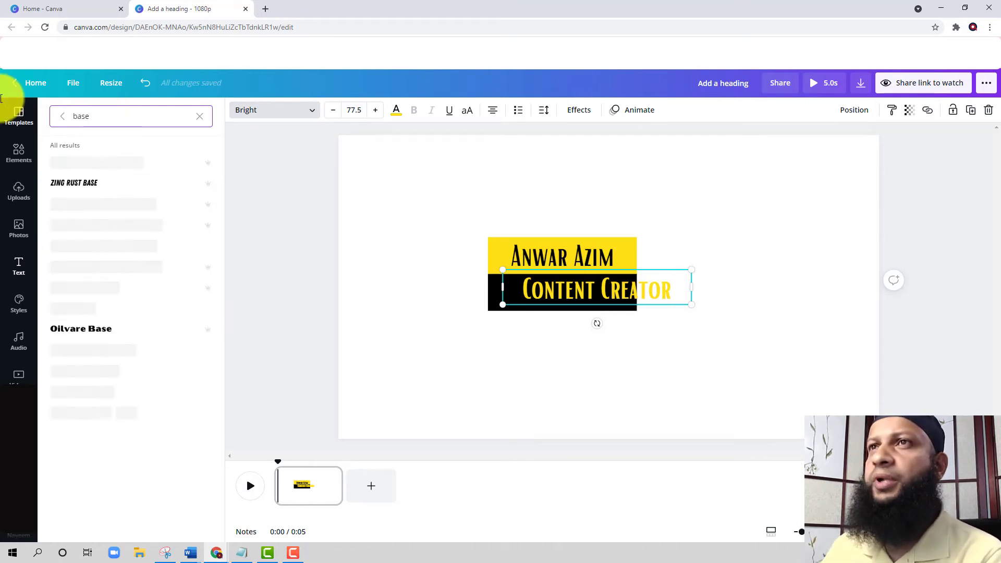
type("line")
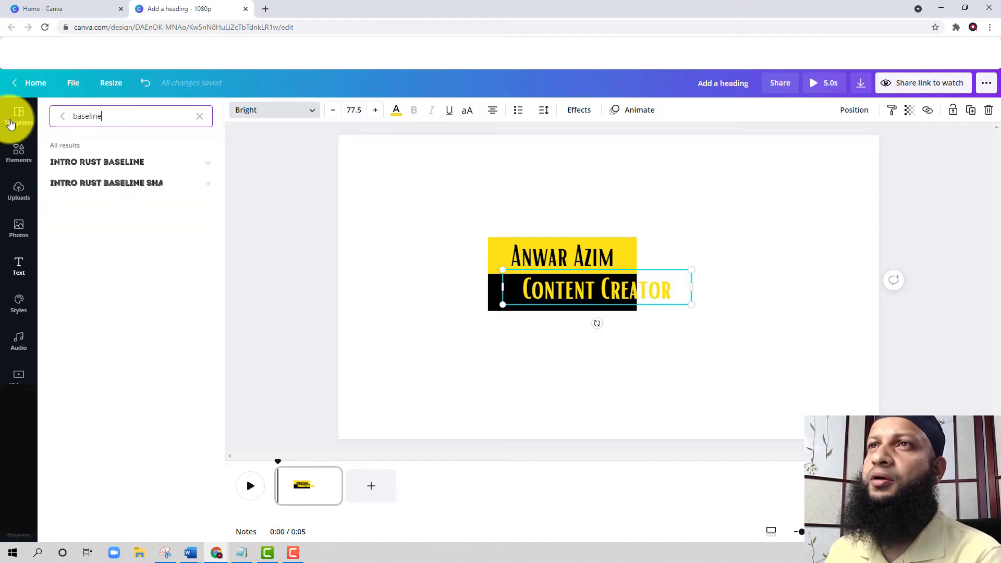
left_click(99, 162)
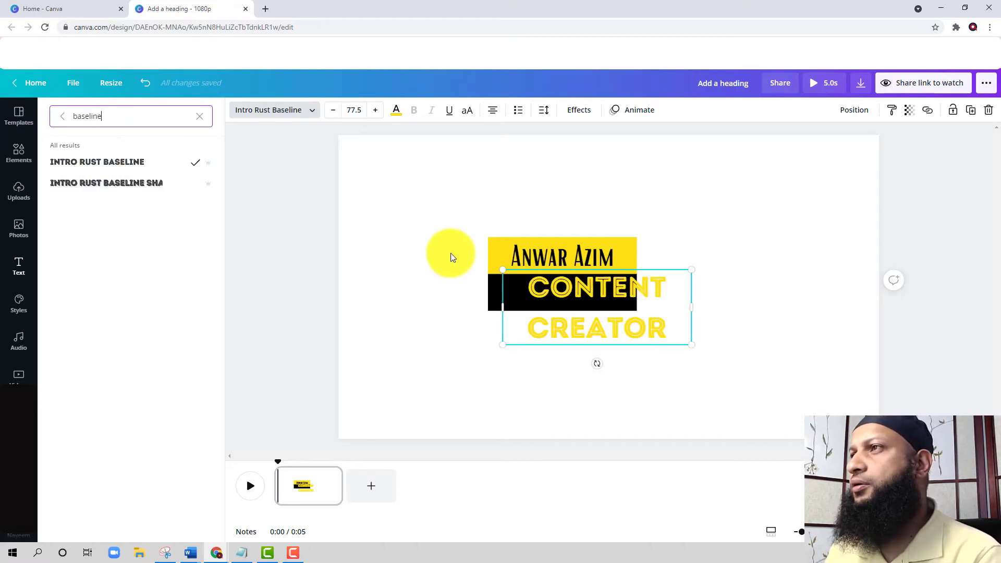
left_click(200, 119)
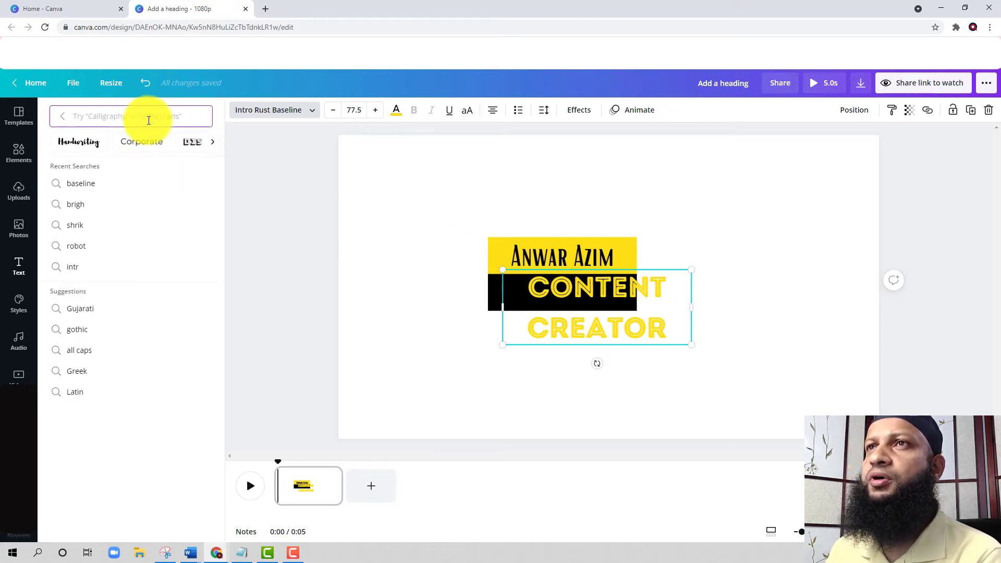
double_click(669, 326)
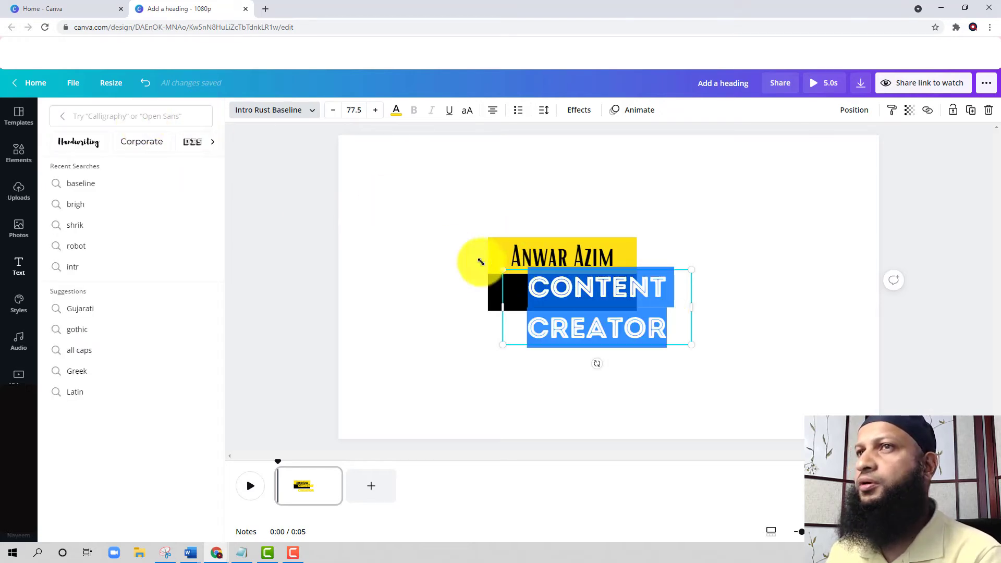
Step: Change the "Content Creator" text's font to Allura using the font search "allu"
left_click(102, 190)
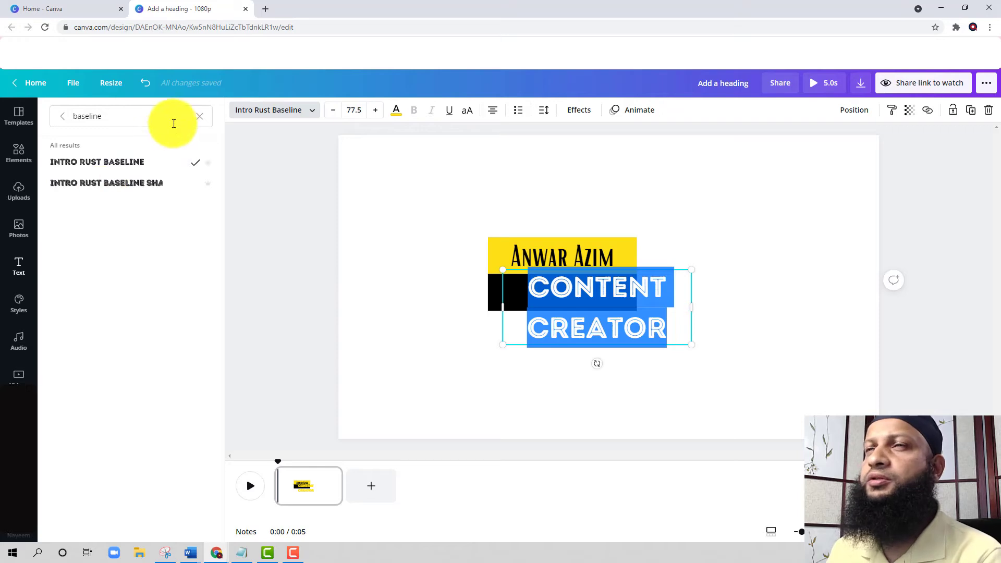
left_click(199, 117)
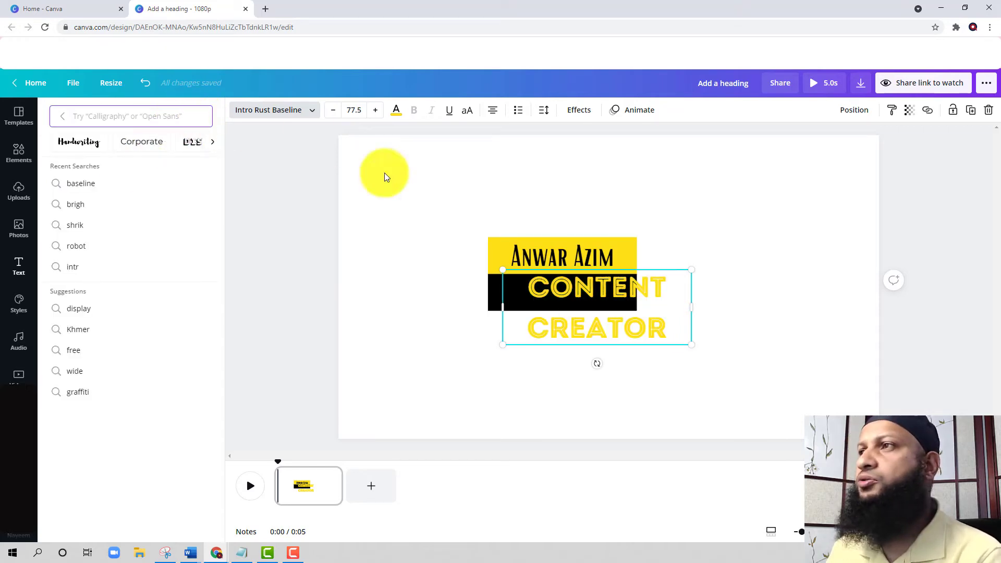
left_click_drag(659, 326, 261, 181)
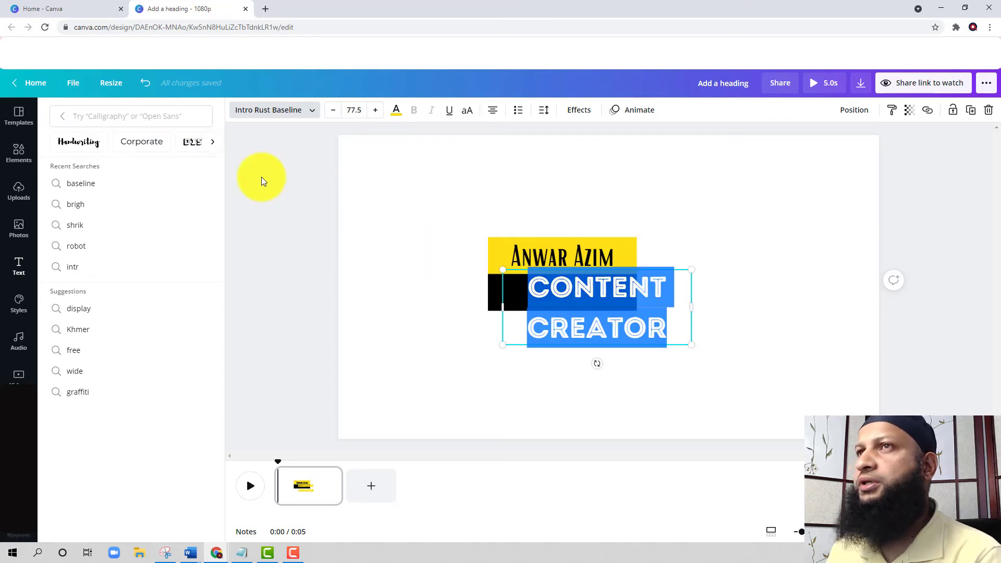
left_click(164, 111)
type("a")
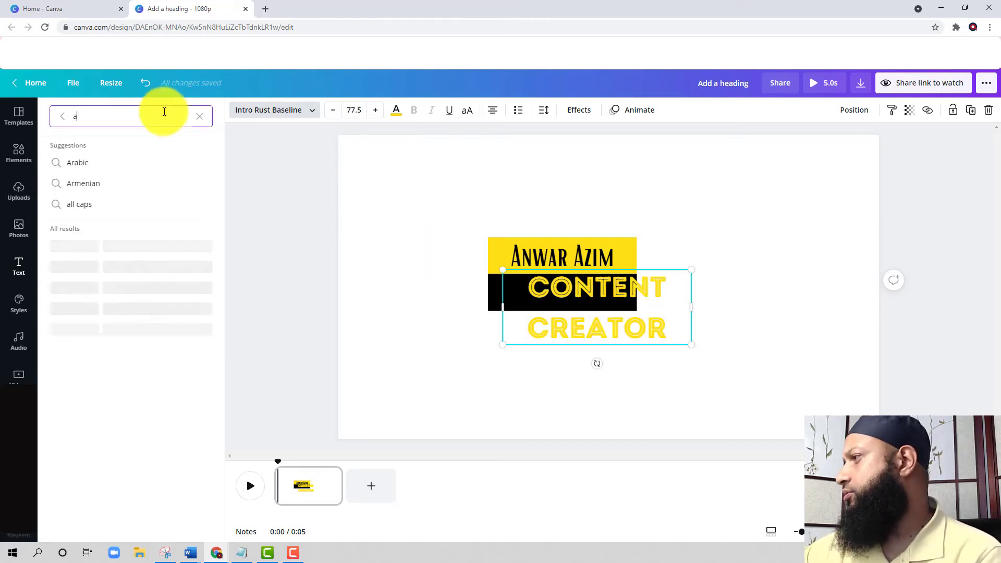
type("llu")
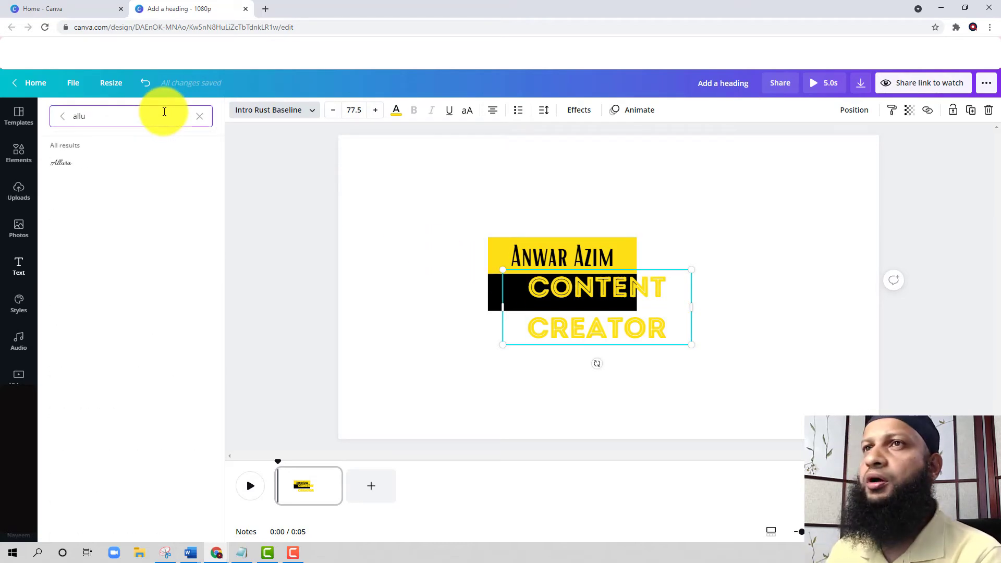
left_click(70, 166)
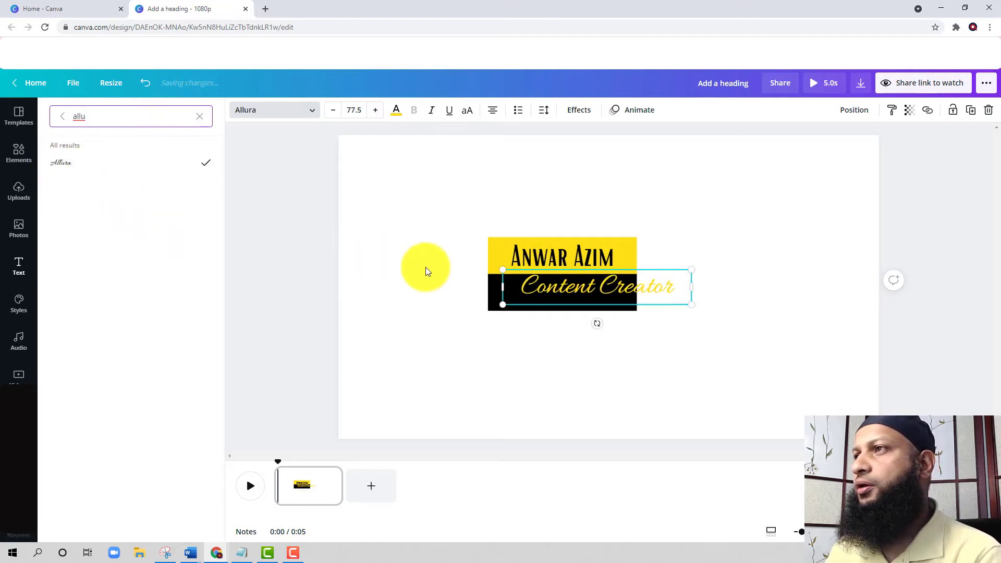
Step: Scale the "Content Creator" text down to font size 52.3 and centre it inside the black bar
left_click_drag(692, 269, 664, 275)
left_click(749, 327)
left_click_drag(570, 294, 556, 291)
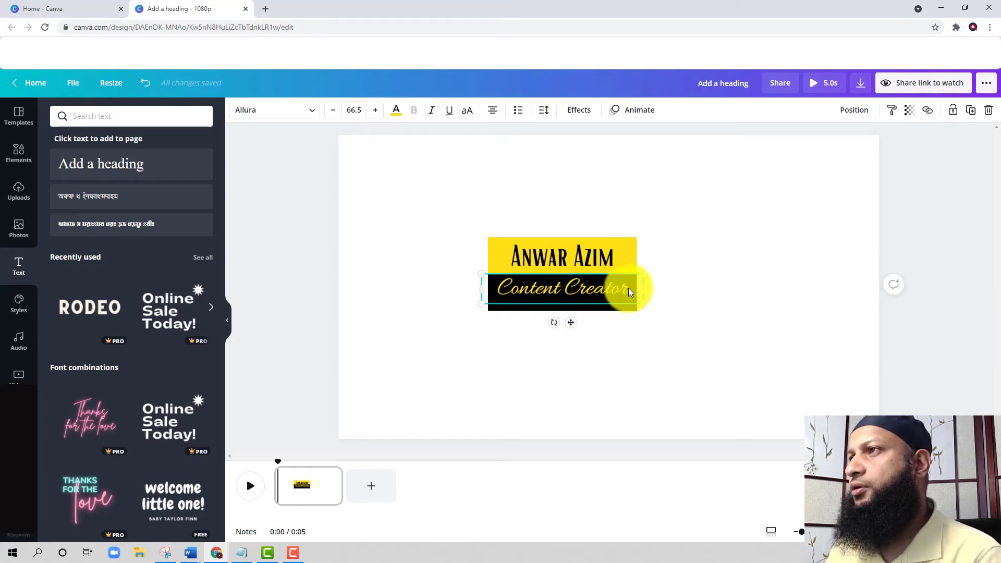
left_click_drag(644, 303, 609, 304)
left_click(649, 339)
left_click(537, 298)
left_click_drag(548, 294, 565, 294)
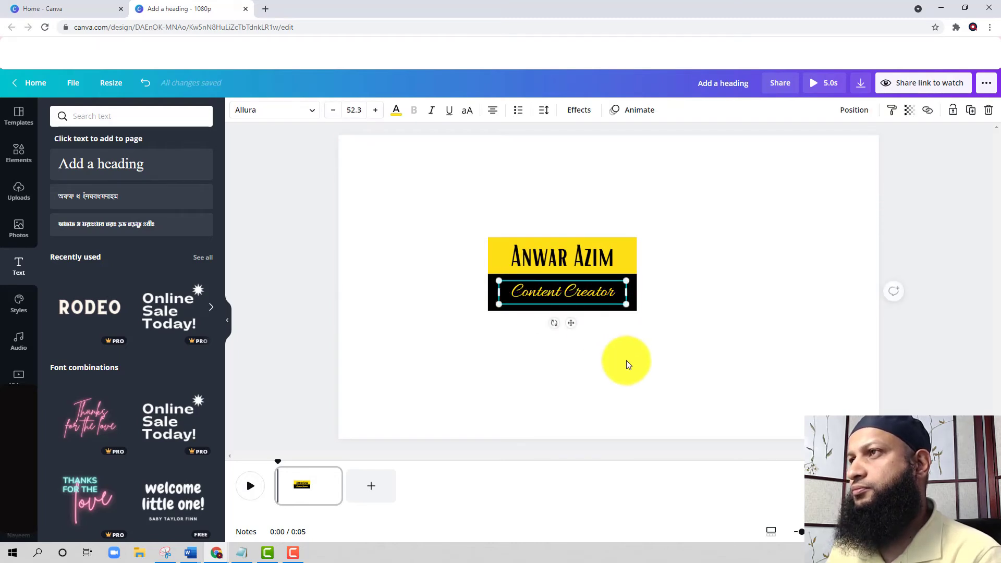
left_click(664, 338)
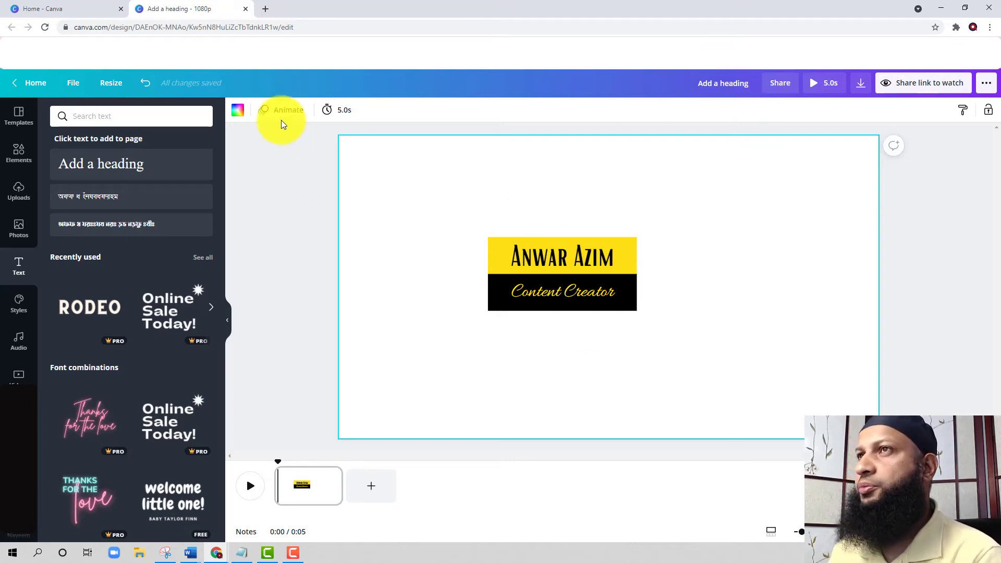
Step: Preview the Typewriter text animation on the name text and apply the Bounce animation to it
left_click(596, 251)
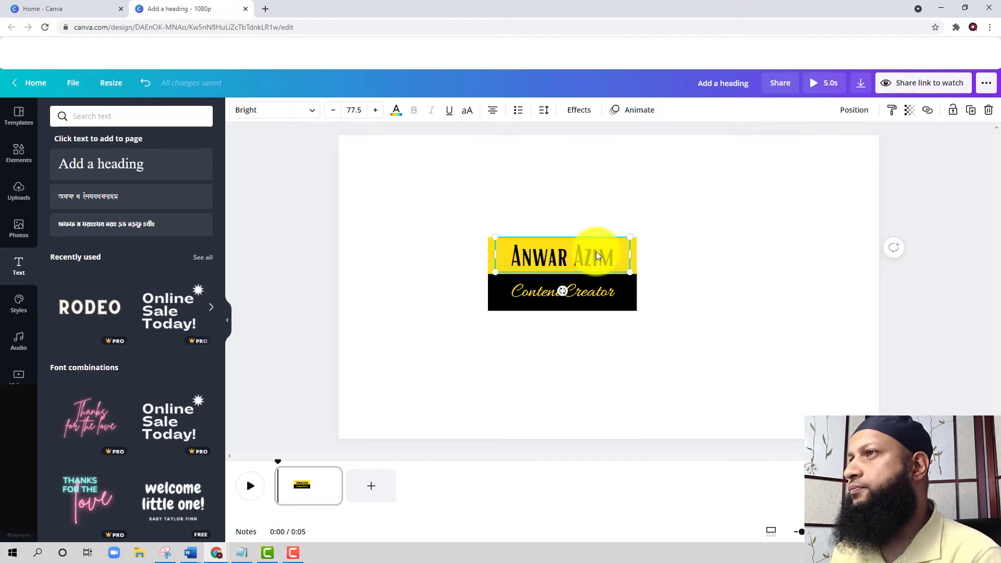
left_click(647, 113)
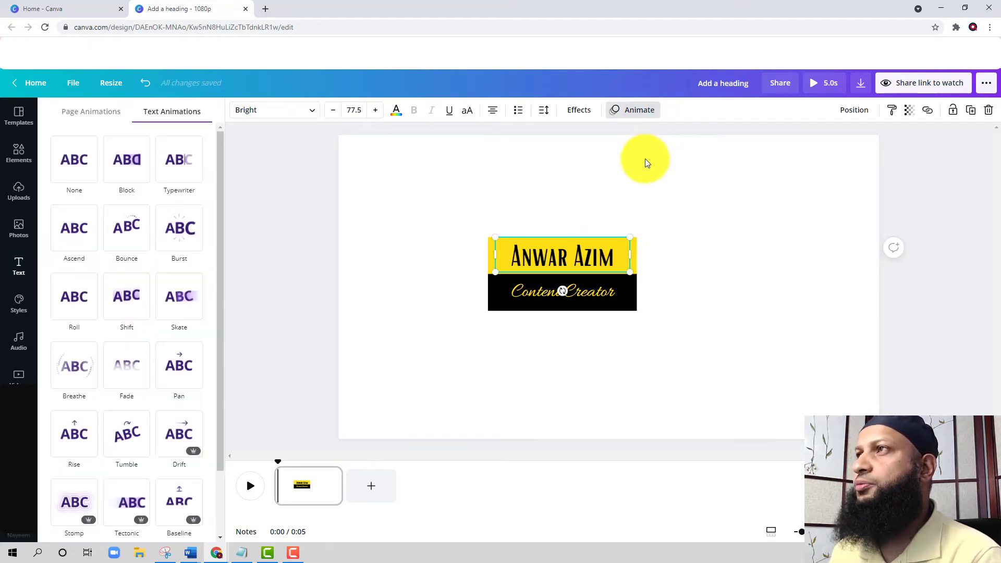
left_click(190, 177)
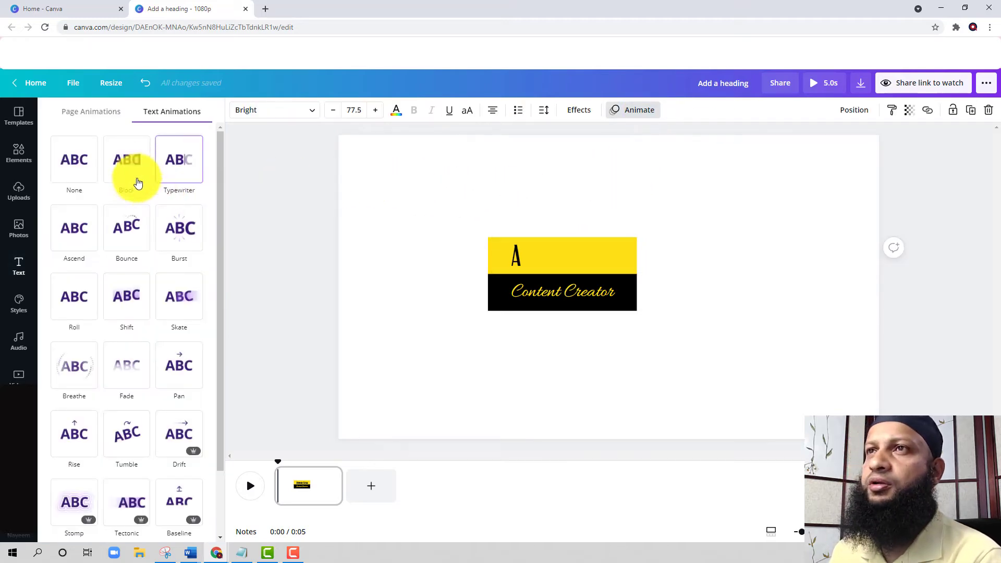
left_click(128, 232)
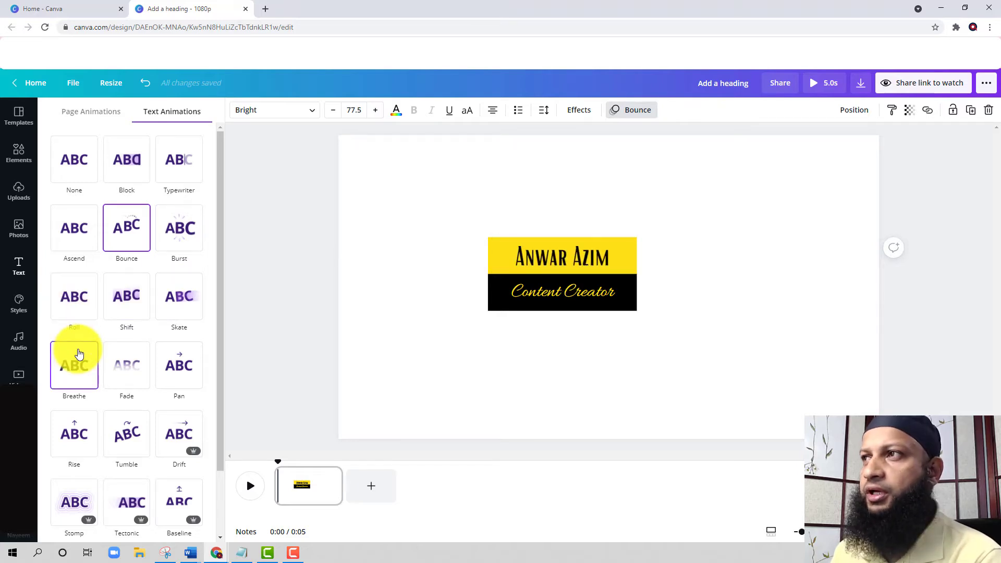
left_click(128, 228)
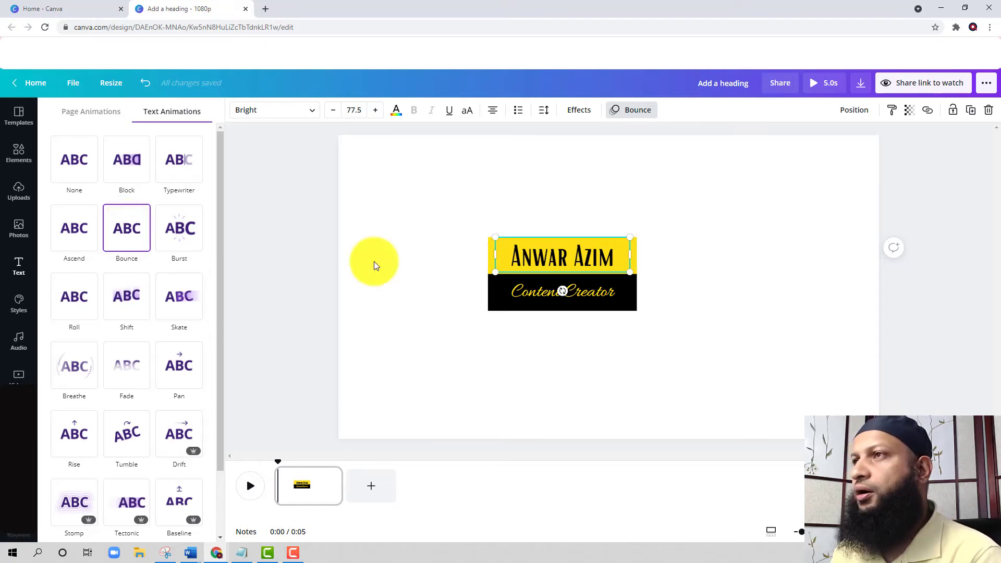
Step: Apply the Block text animation to the "Content Creator" text
left_click(613, 296)
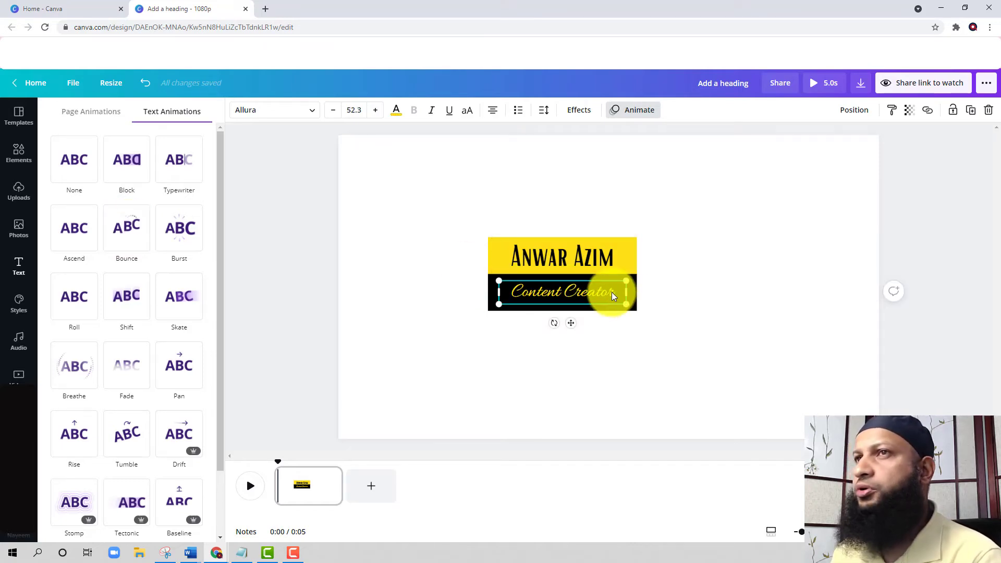
left_click(129, 157)
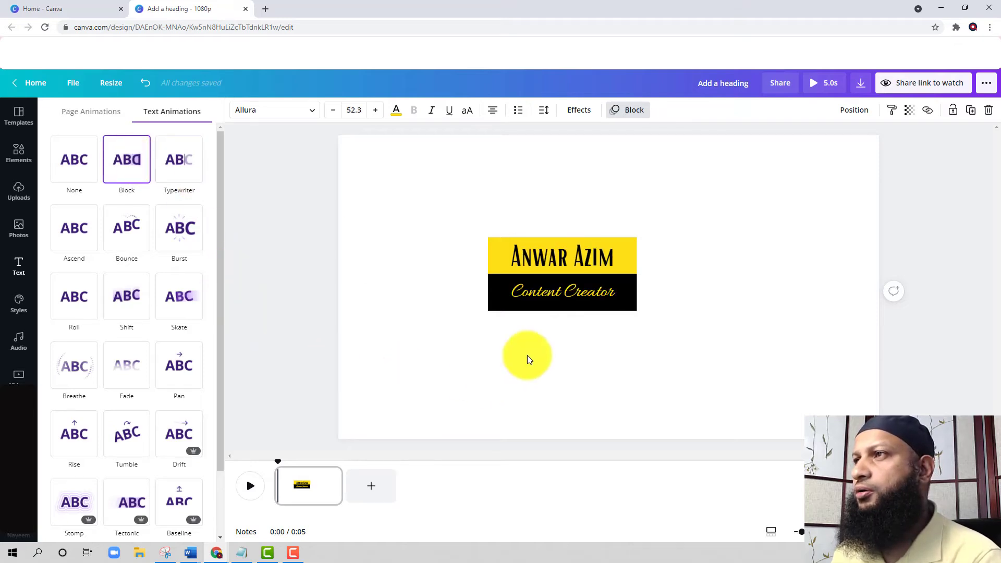
left_click(646, 336)
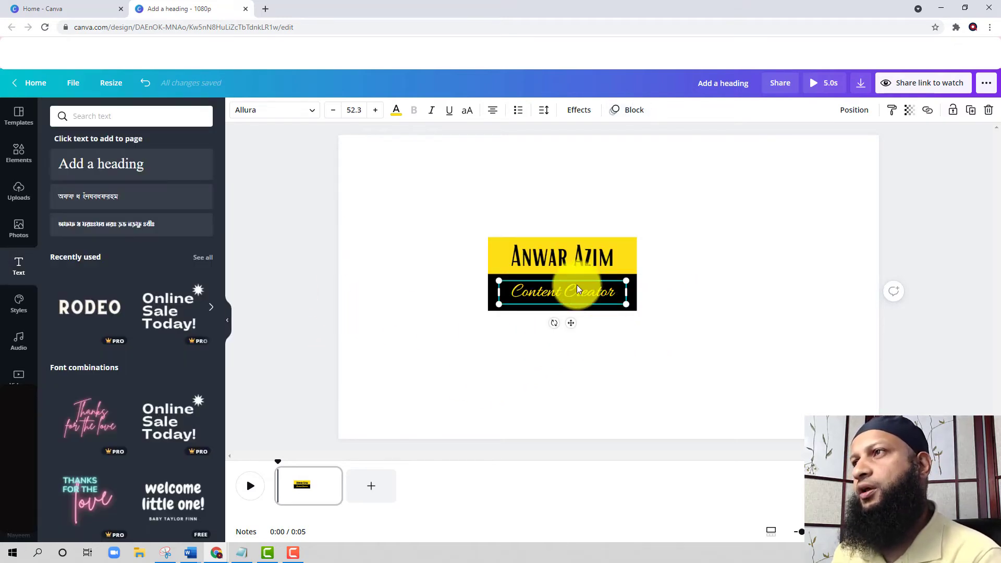
Step: Apply the Pan element animation to the yellow bar behind the name
left_click(632, 246)
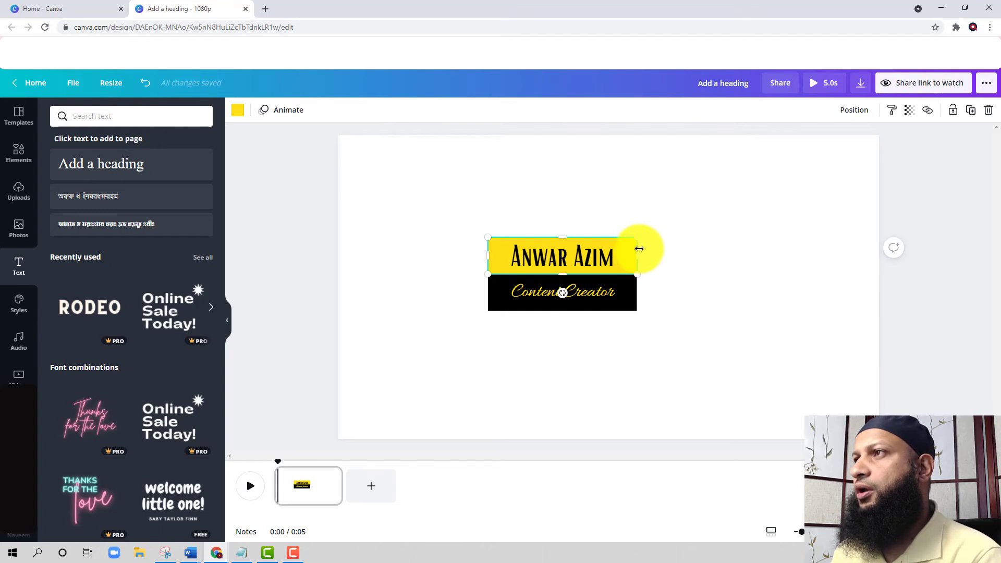
left_click(685, 249)
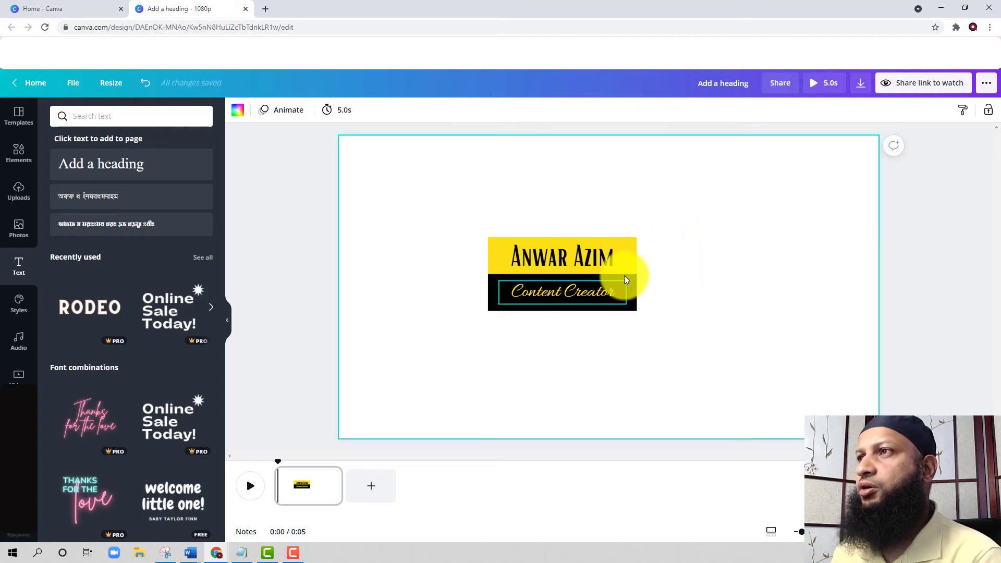
left_click(634, 245)
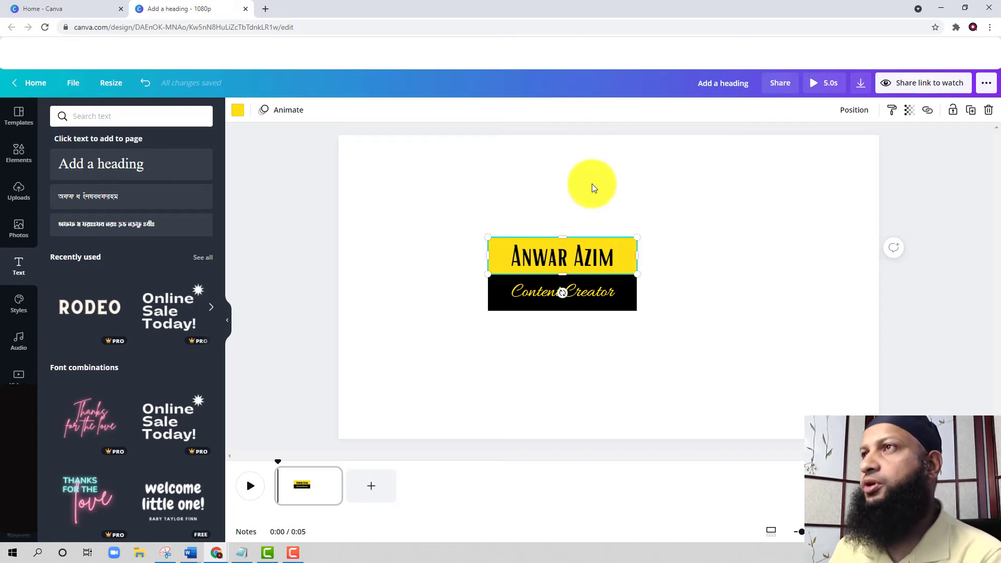
left_click(293, 105)
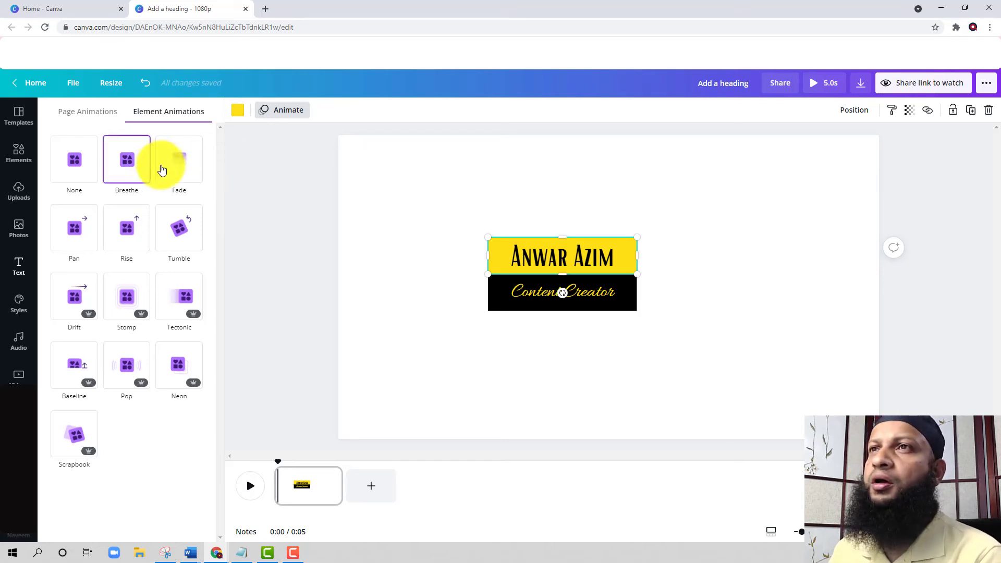
left_click(85, 238)
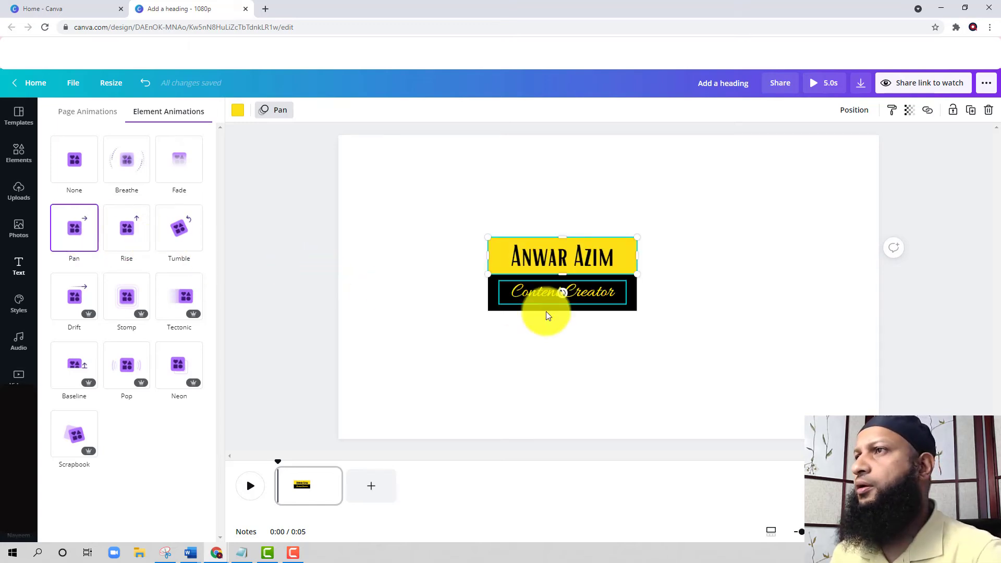
Step: Apply the Baseline element animation to the black bar behind "Content Creator"
left_click(631, 305)
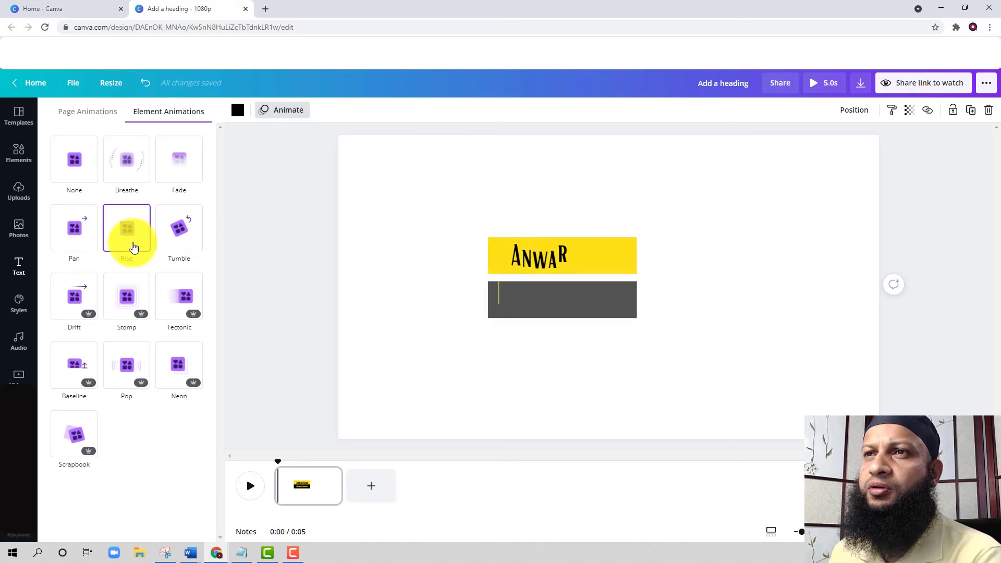
left_click(70, 368)
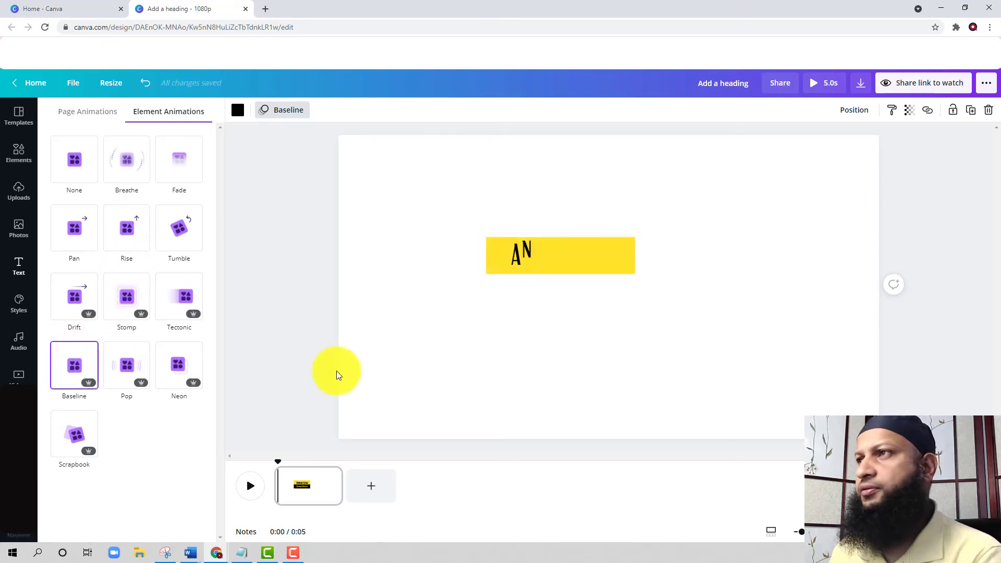
left_click(677, 356)
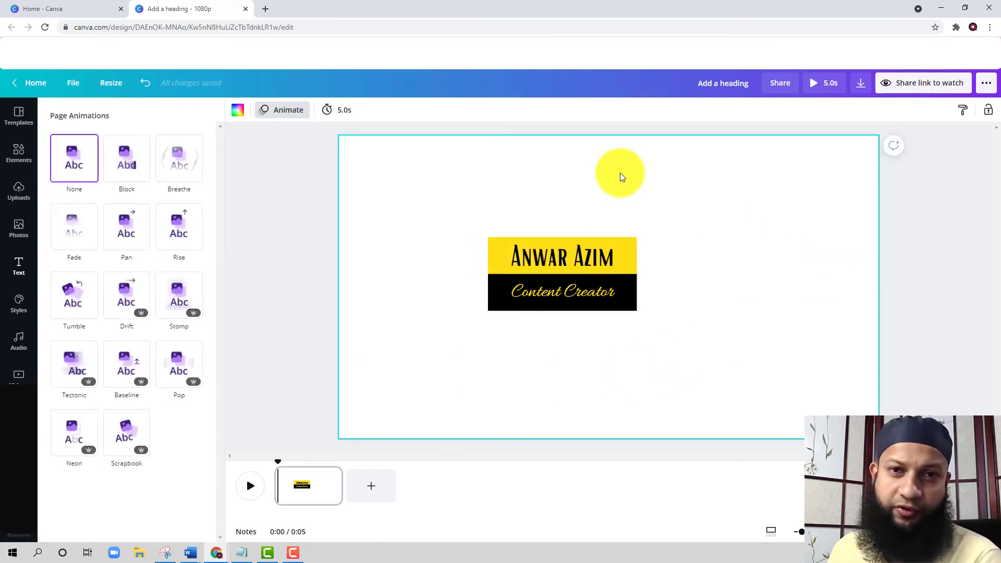
Step: Play the full video preview to check the animated name title, and close it
left_click(824, 85)
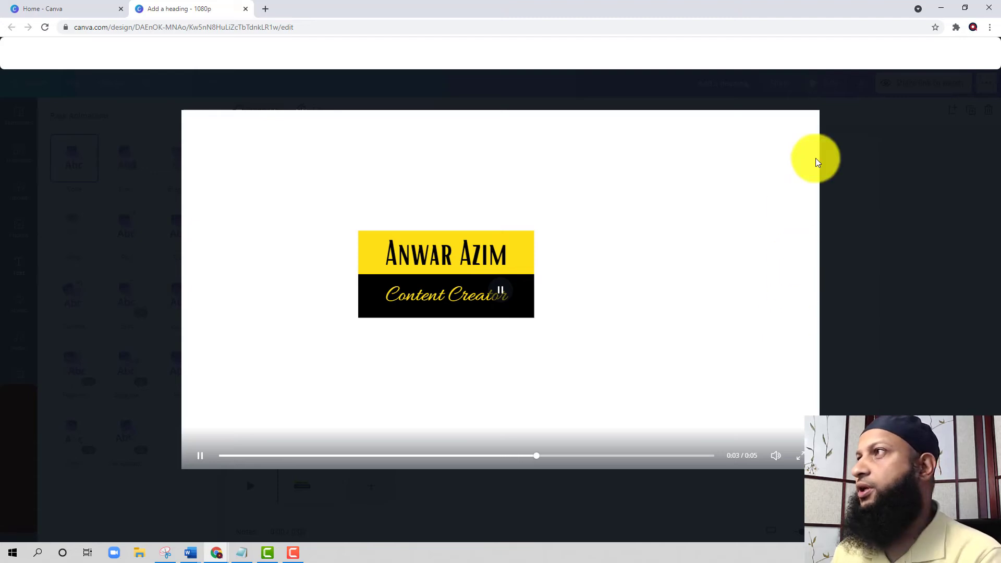
left_click(16, 54)
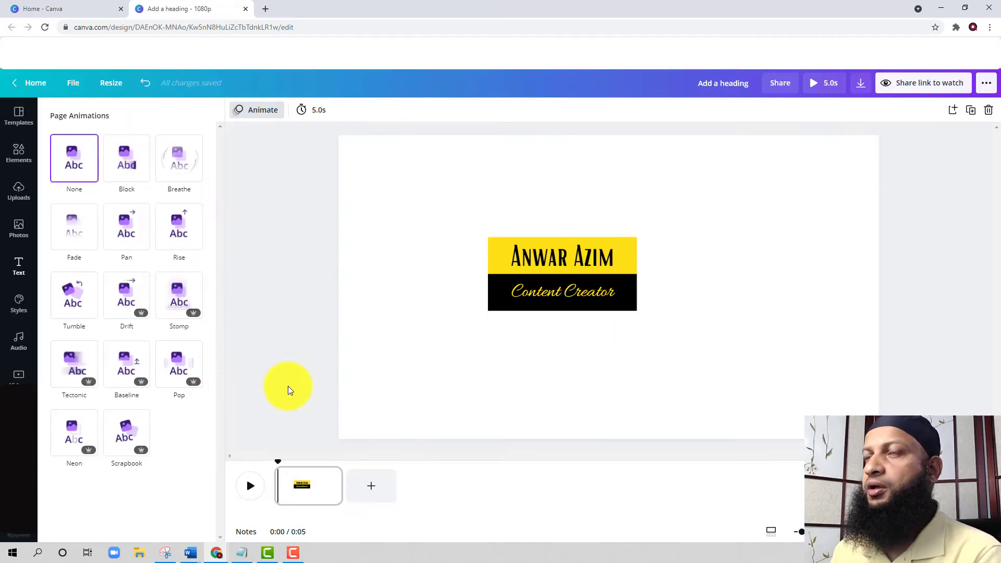
Step: Select both bars and both texts together, scale them down slightly and move them to the page's lower-left area
left_click(651, 196)
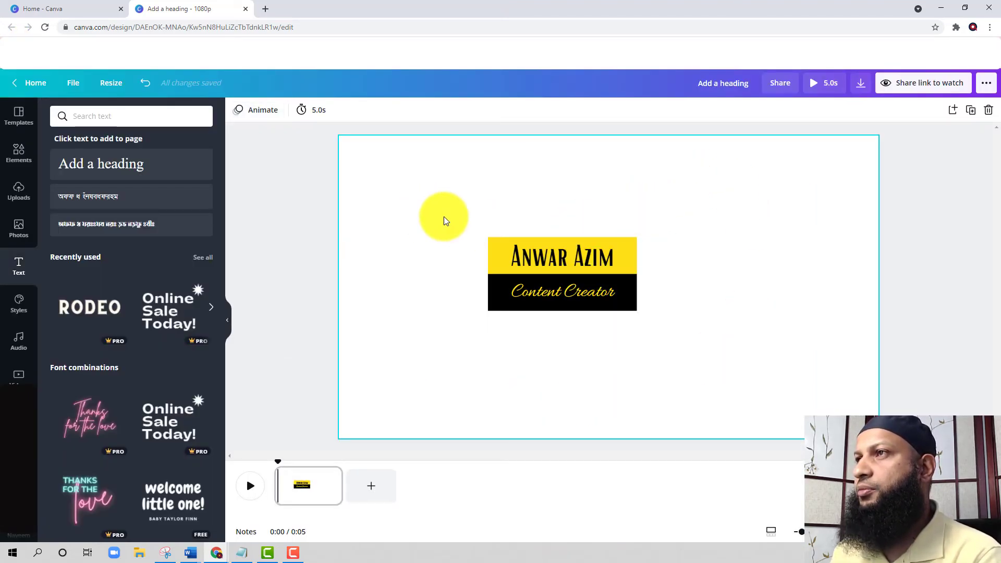
left_click_drag(443, 217, 662, 345)
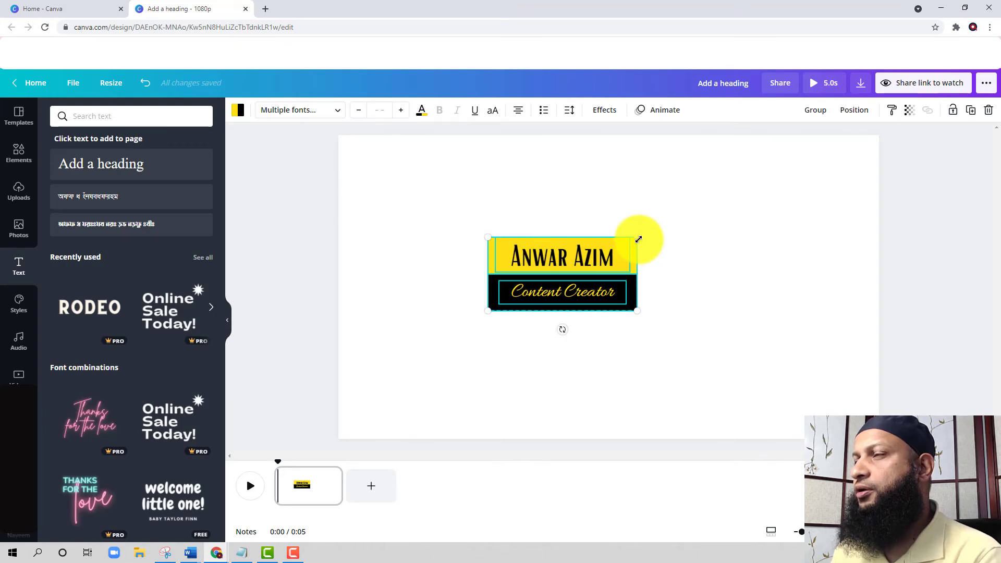
left_click_drag(638, 239, 521, 359)
Step: Set the page background colour to bright green
left_click(699, 271)
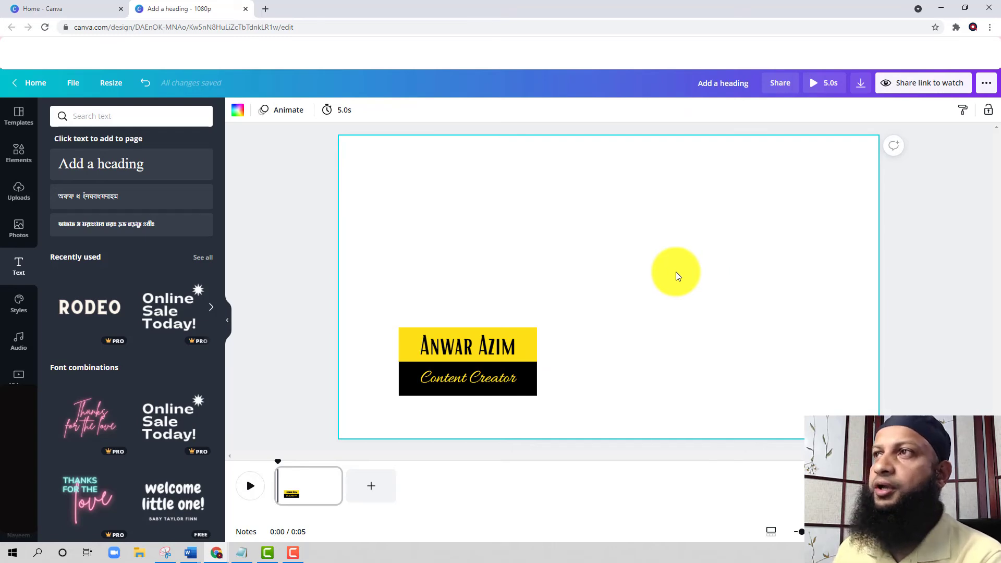
left_click(237, 110)
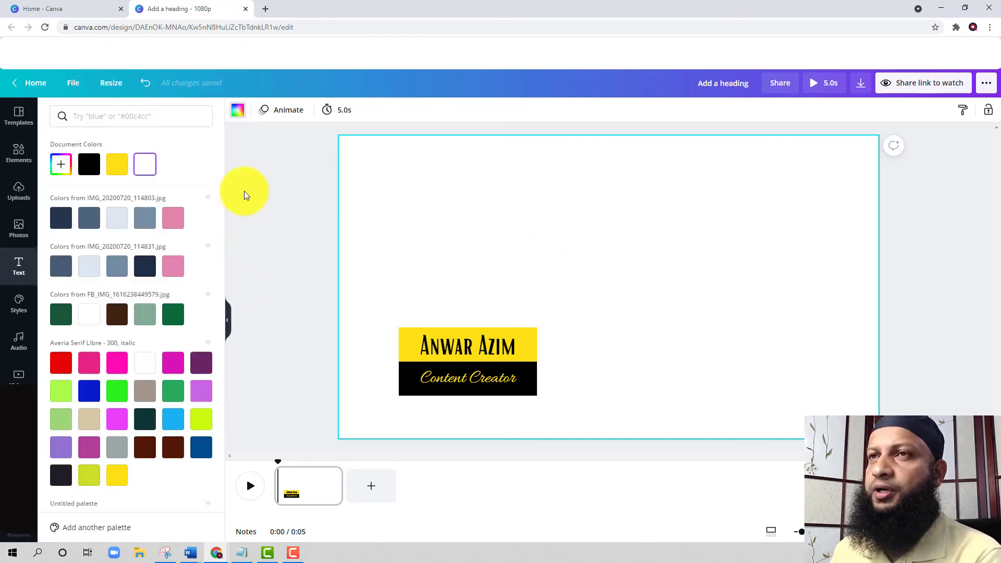
left_click(117, 391)
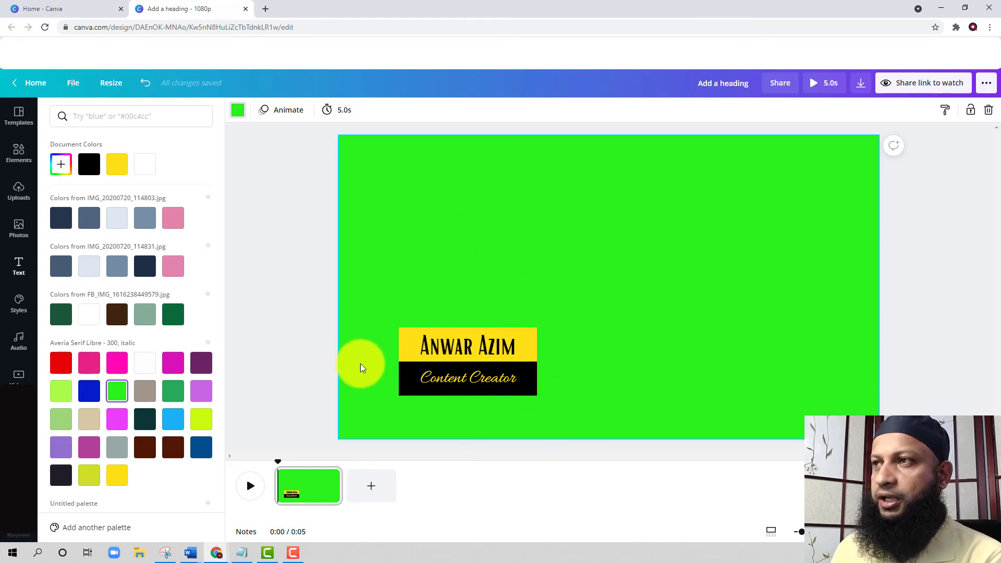
Step: Preview the title animation over the green background, close the preview and leave the page elements deselected
left_click(821, 84)
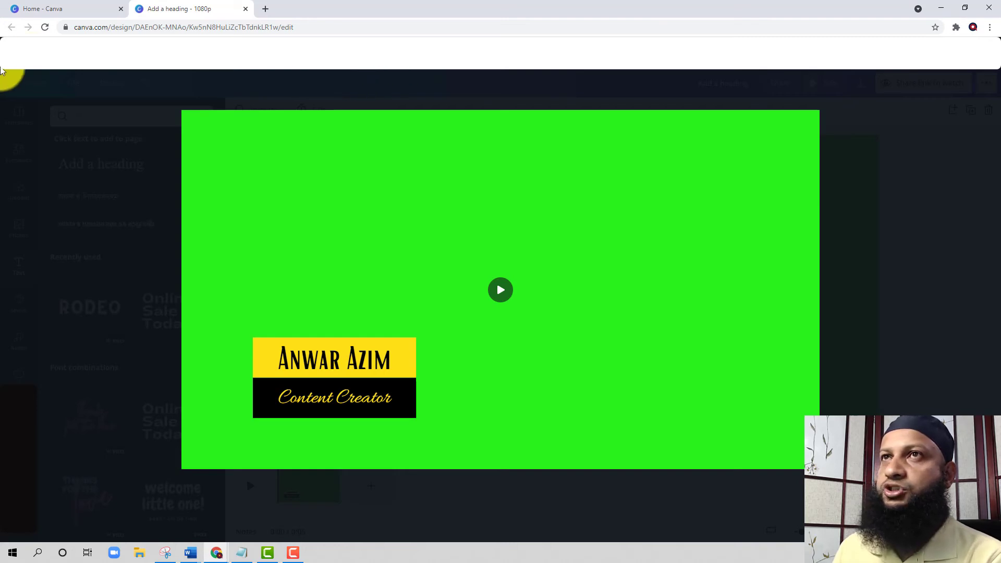
left_click(78, 99)
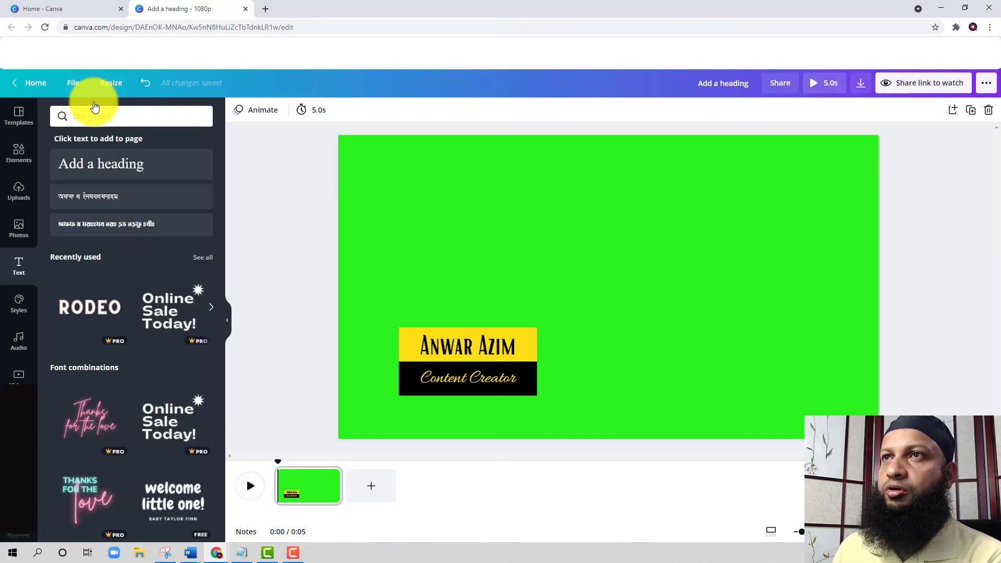
left_click(482, 340)
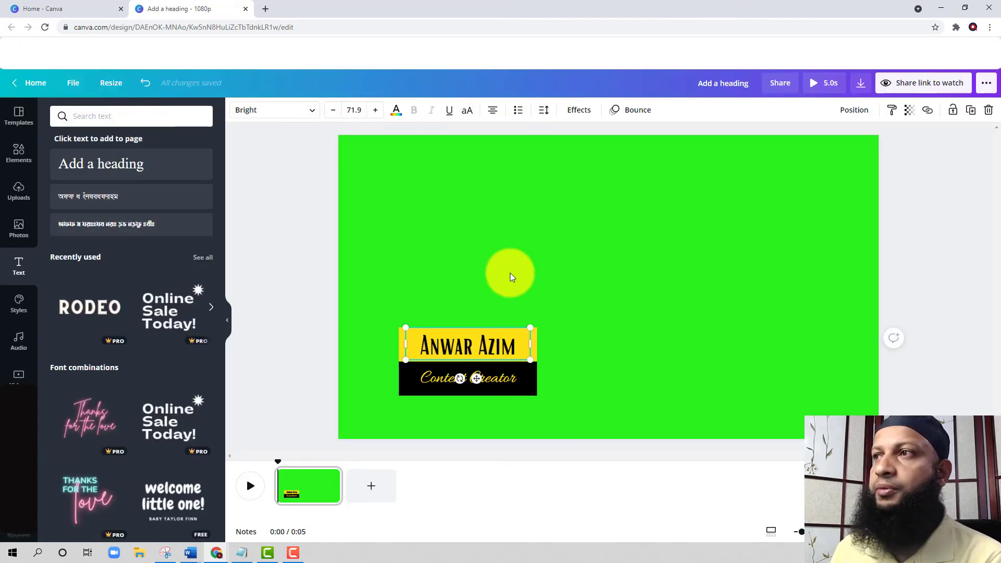
left_click(614, 287)
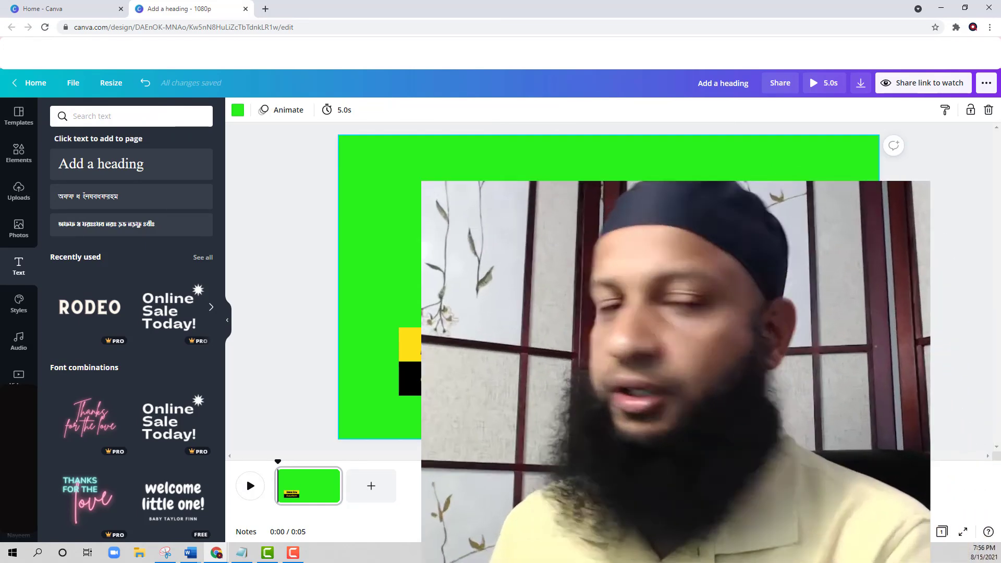